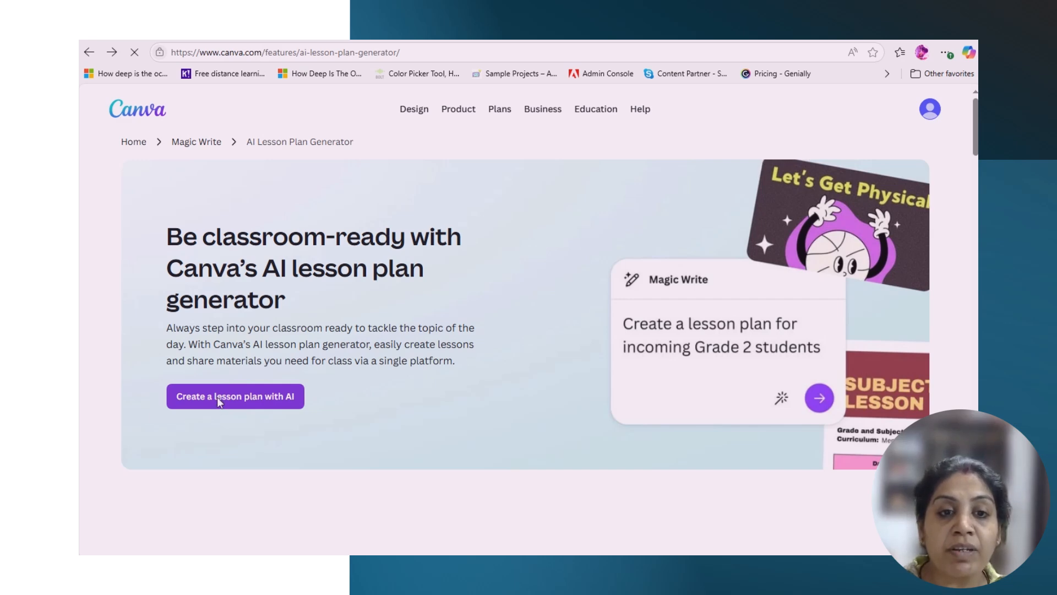
Start an AI lesson plan in the browser and enter the Magic Write prompt "generate a lesson plan for class 7 students for 40 mins.".
{"action": "left_click", "coordinate": [218, 398]}
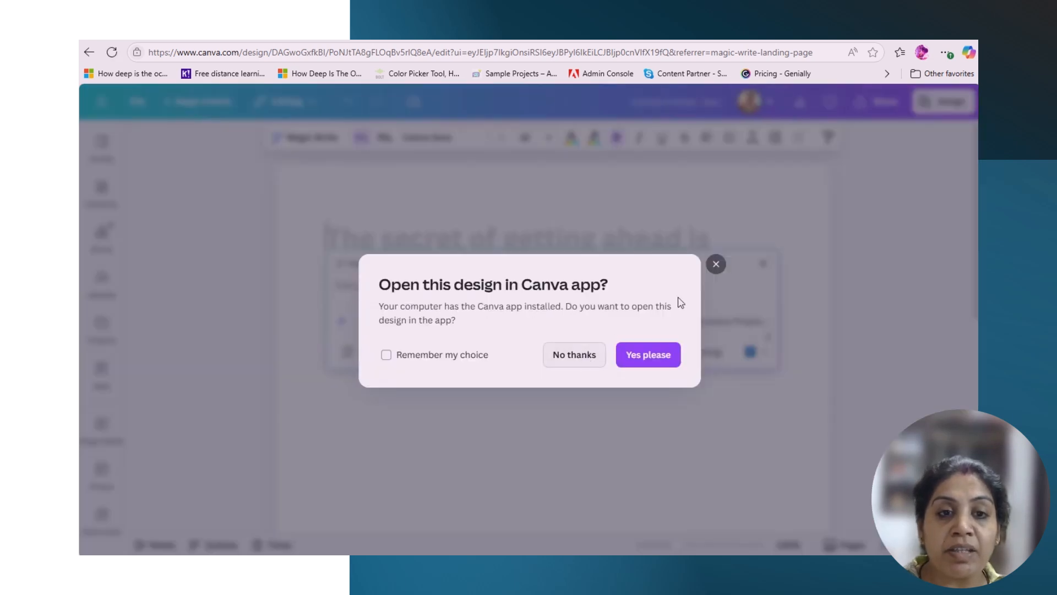
{"action": "left_click", "coordinate": [716, 264]}
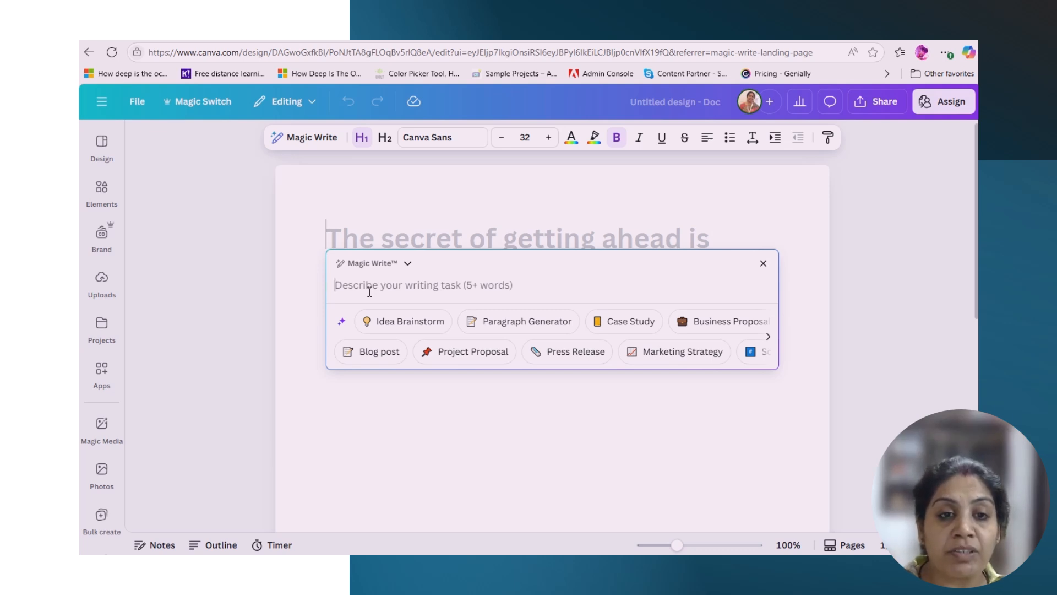
{"action": "type", "text": "generate a"}
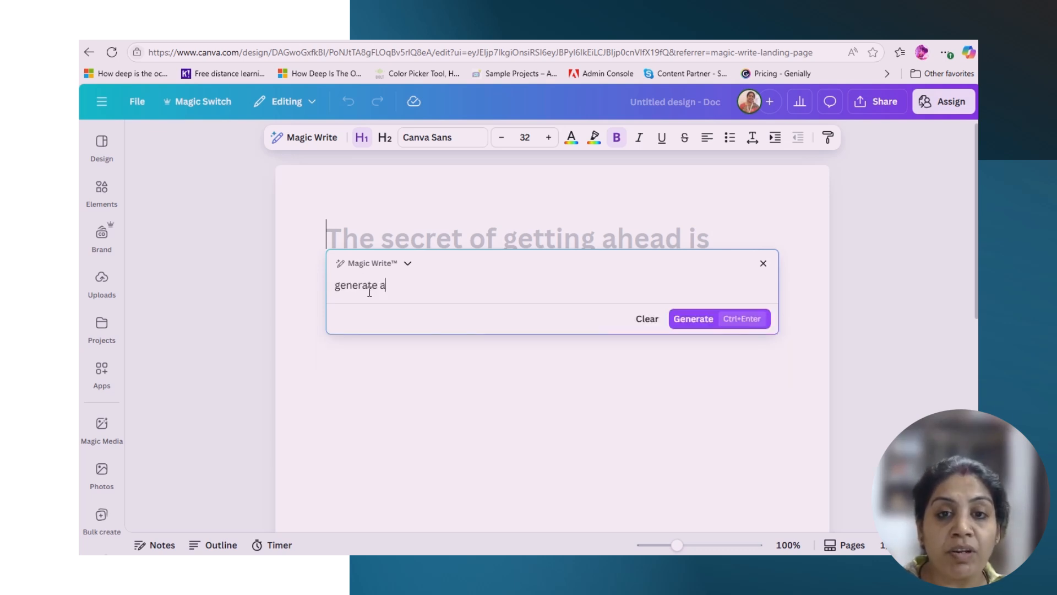
{"action": "type", "text": " lesson"}
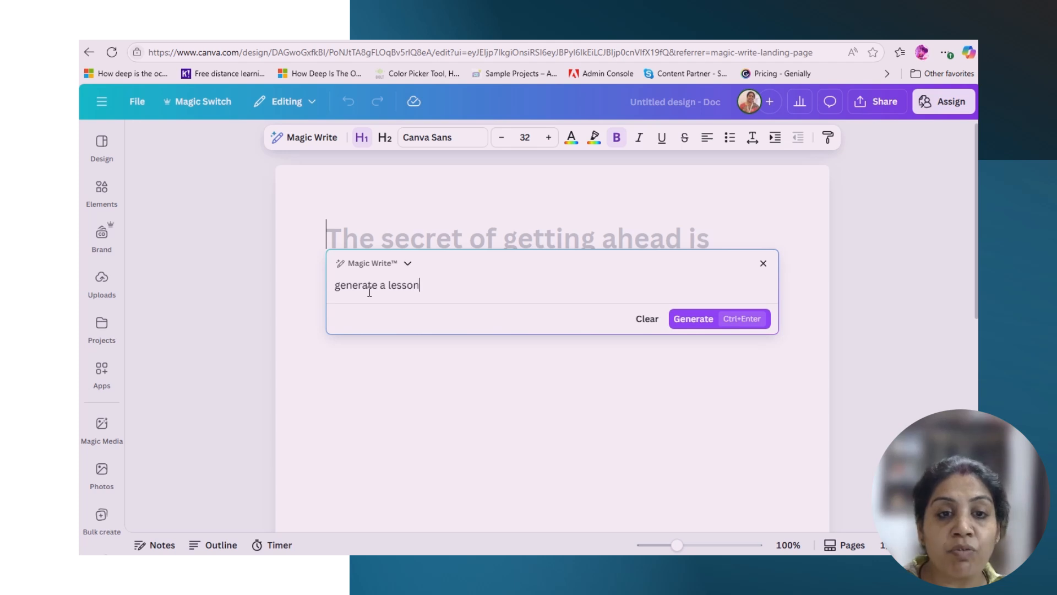
{"action": "type", "text": " plan for"}
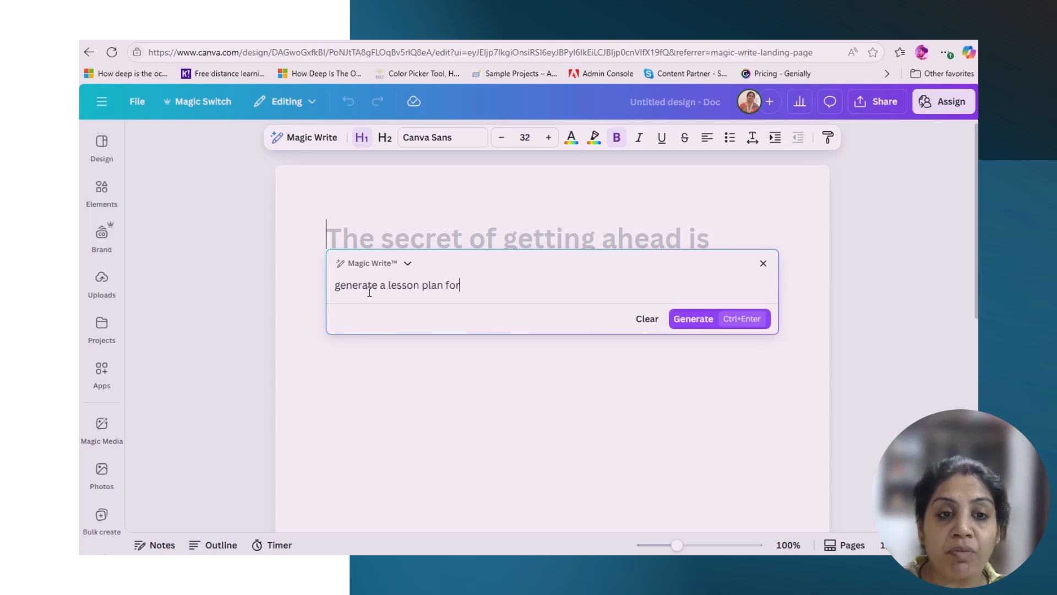
{"action": "type", "text": " cla"}
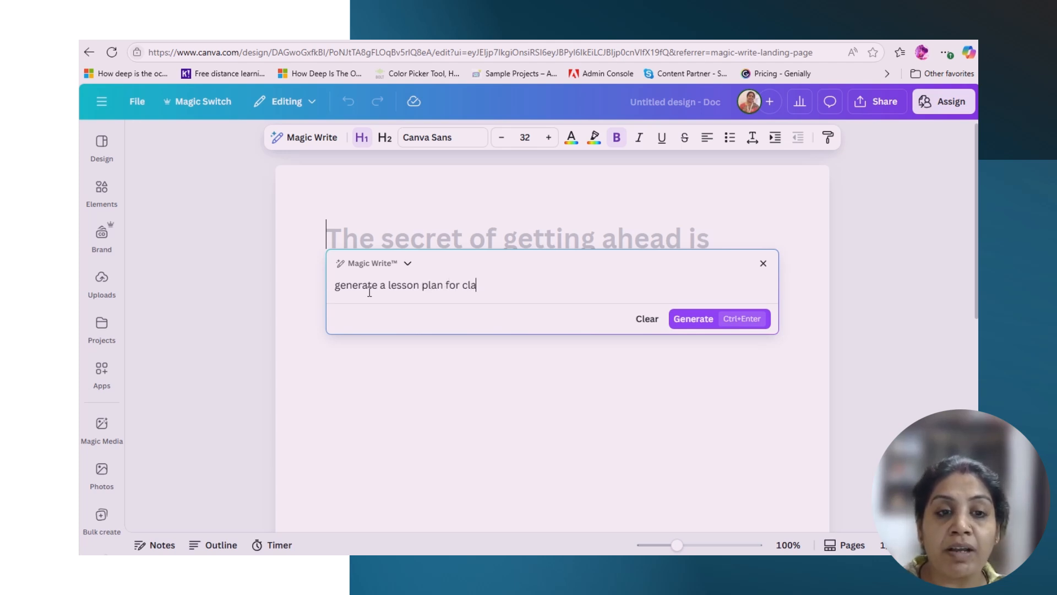
{"action": "type", "text": "ss 7 students"}
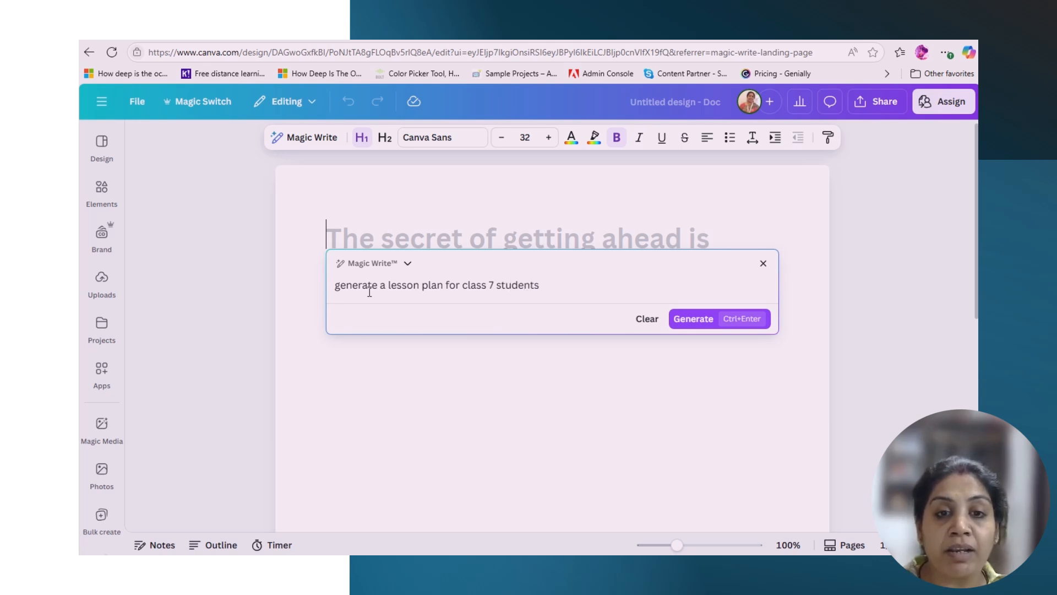
{"action": "type", "text": " for 40"}
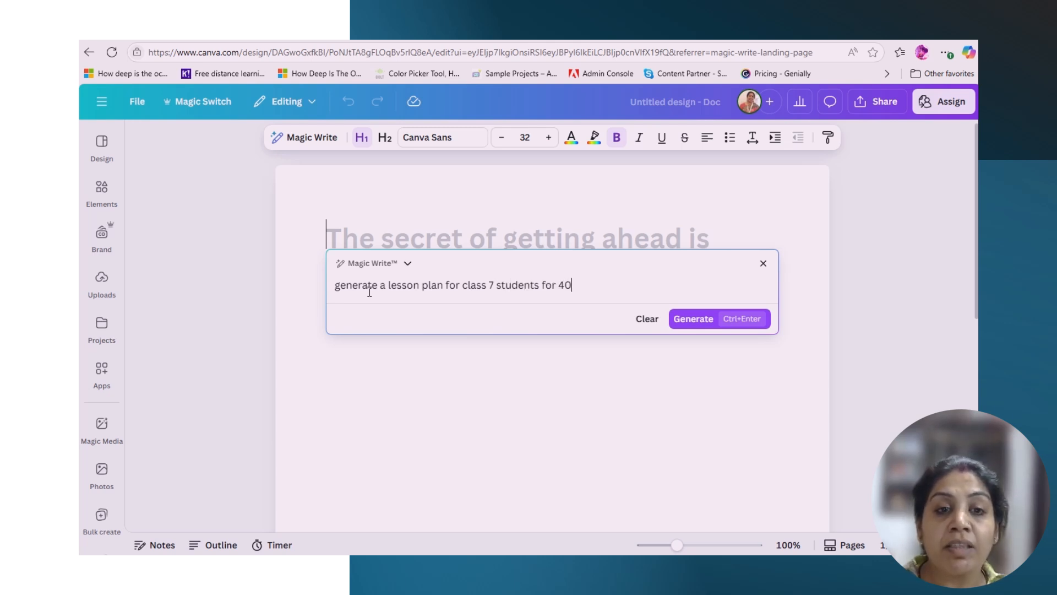
{"action": "type", "text": " mins. "}
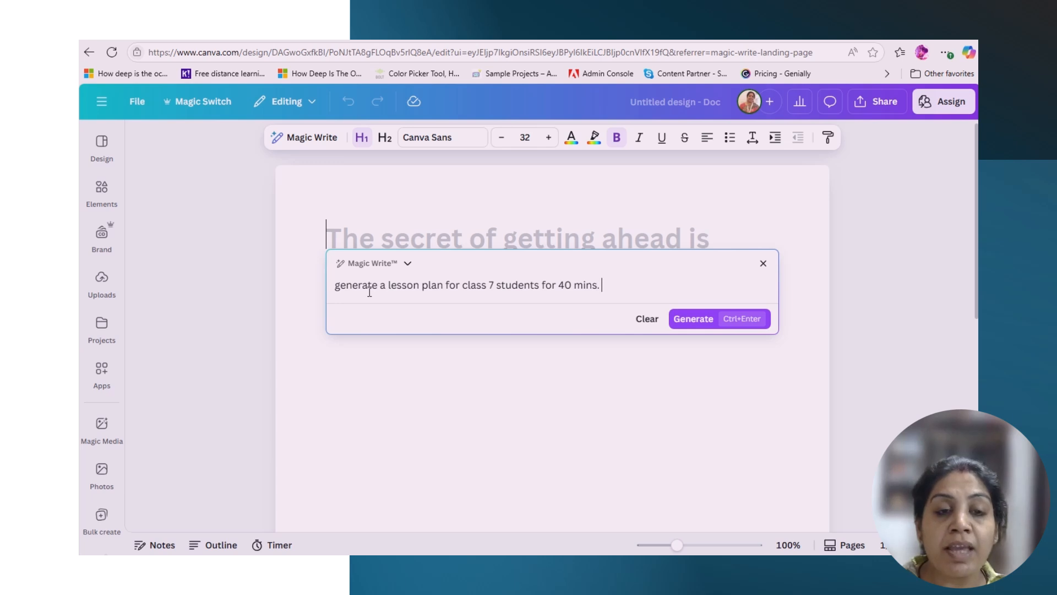
Add the sentence "Also add activity in the lesson plan to enhance 21st century skills." to the Magic Write prompt.
{"action": "type", "text": "Also add"}
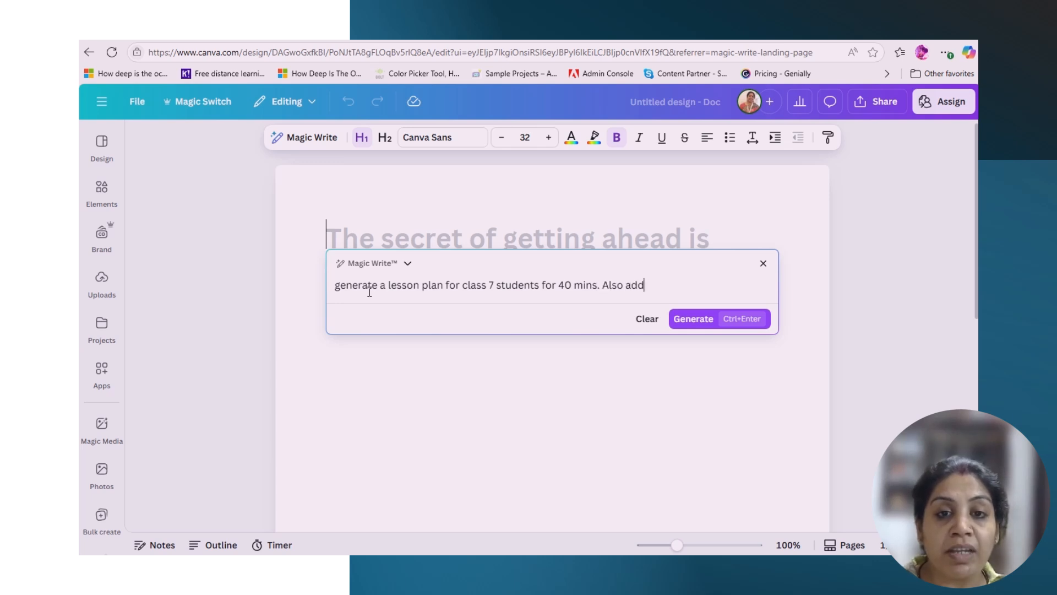
{"action": "type", "text": " activity "}
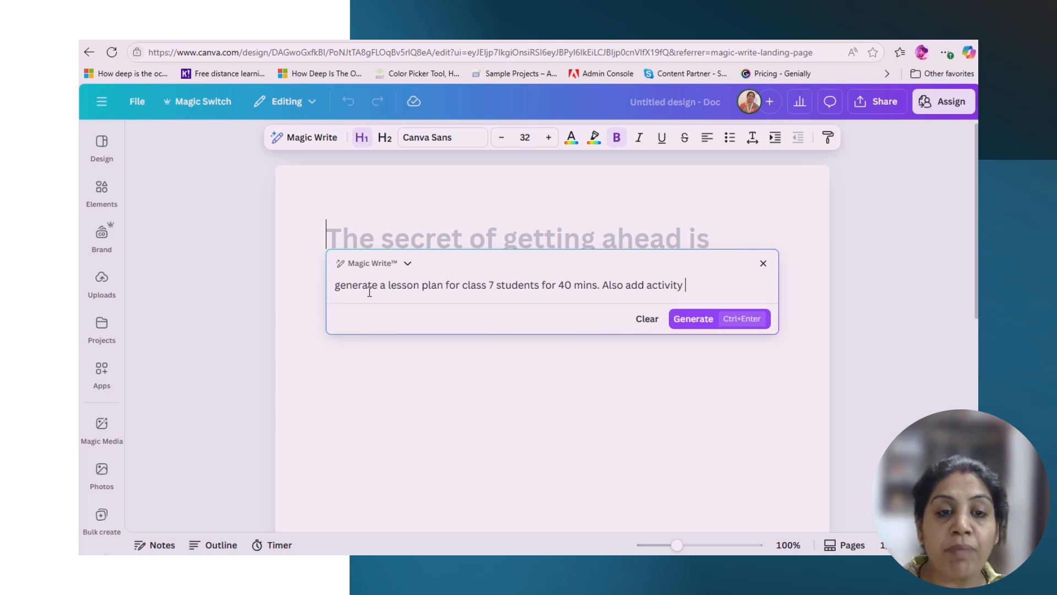
{"action": "type", "text": "in the le"}
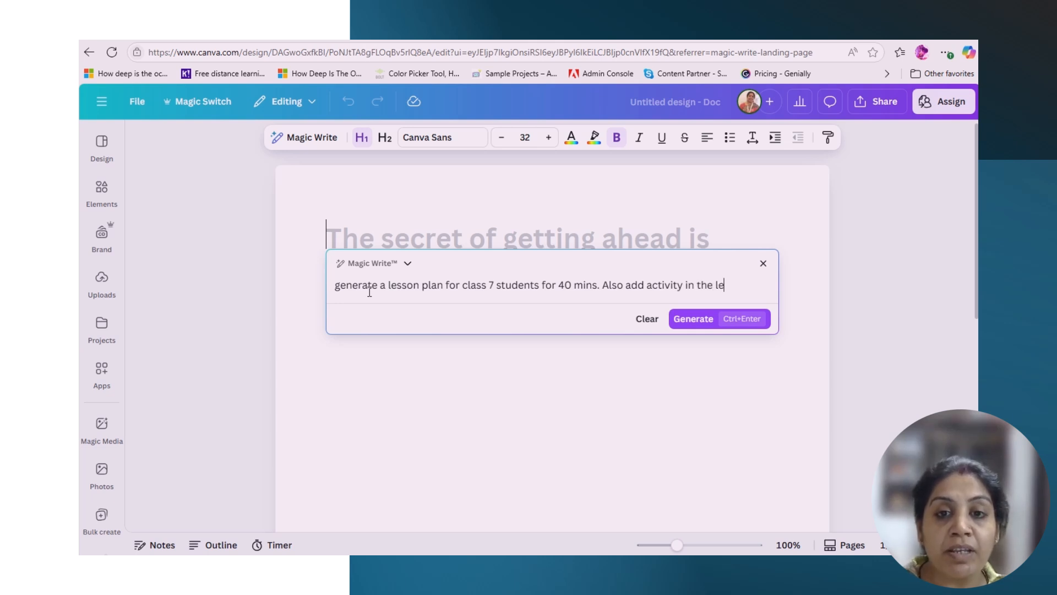
{"action": "type", "text": "sson plan"}
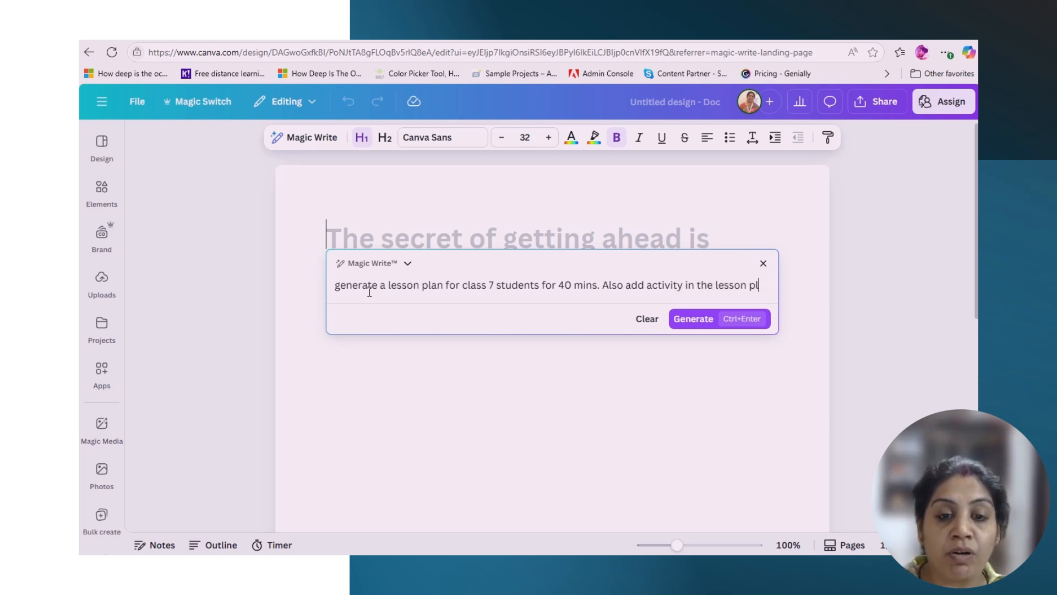
{"action": "type", "text": " to "}
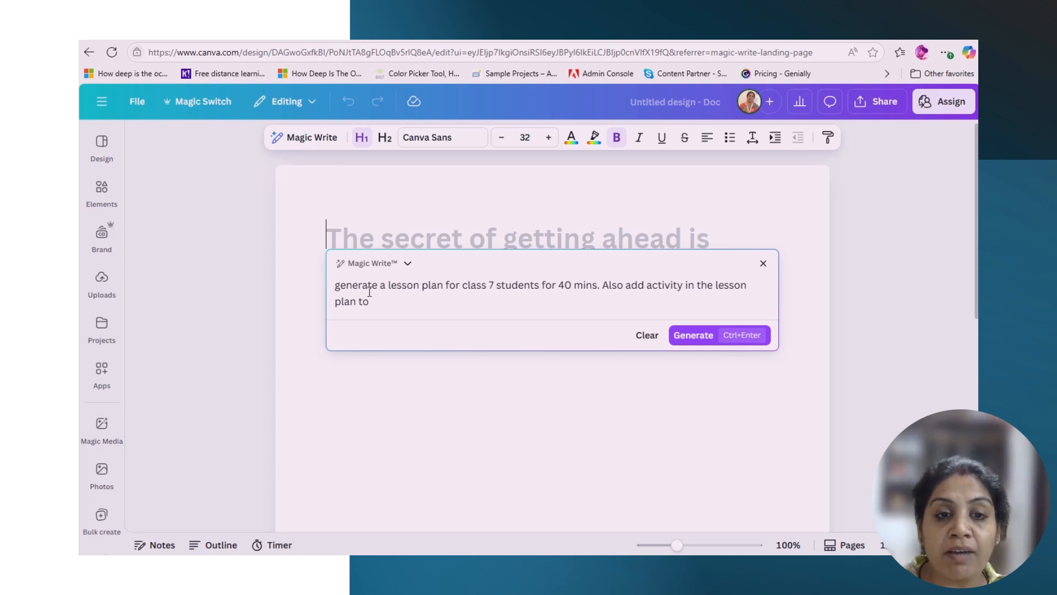
{"action": "type", "text": "enhanc"}
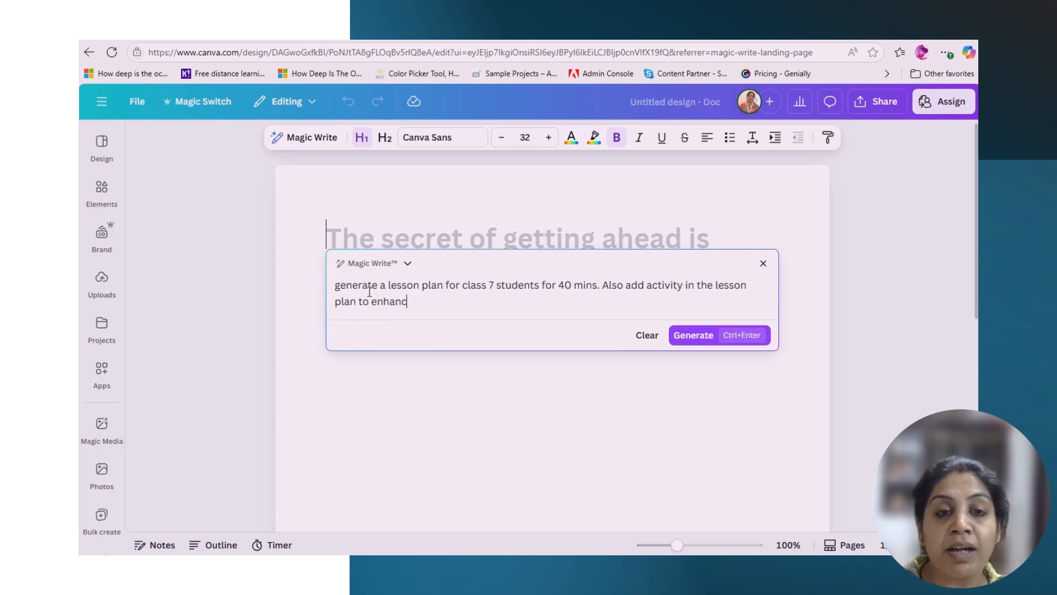
{"action": "type", "text": "e 21"}
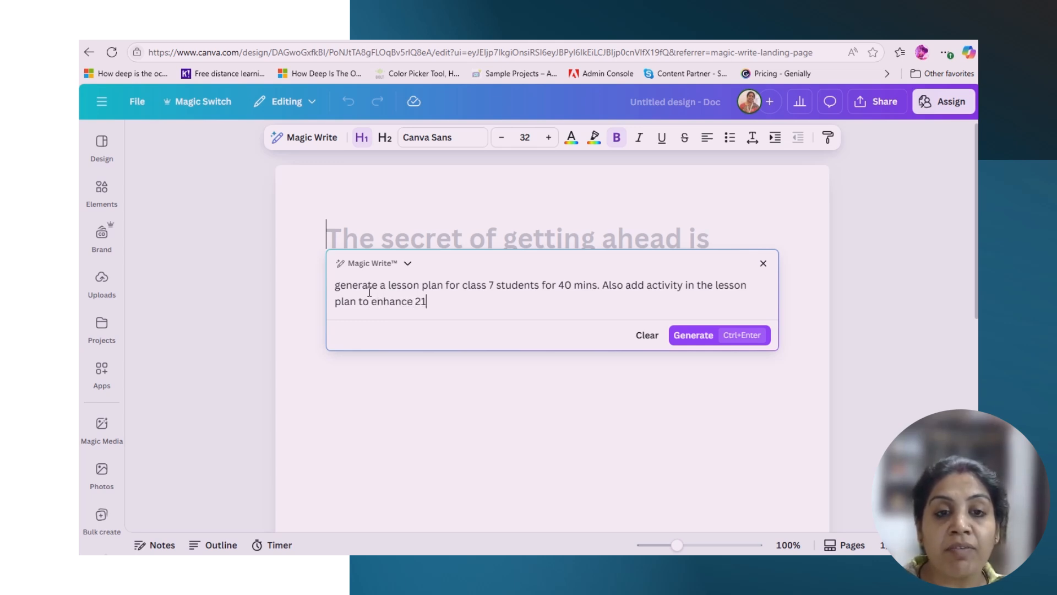
{"action": "type", "text": "st centu"}
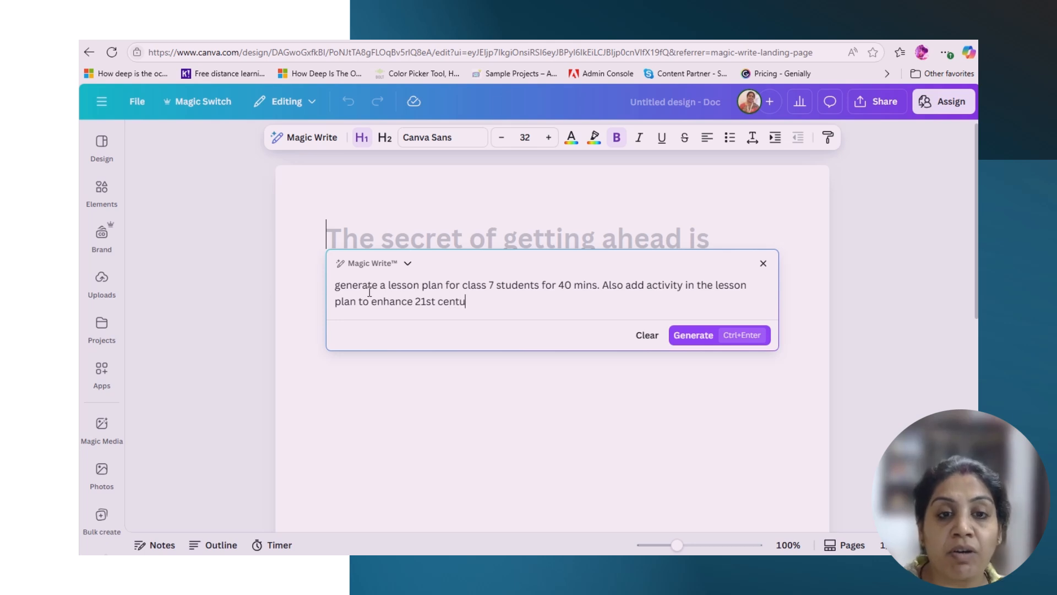
{"action": "type", "text": "ry skills"}
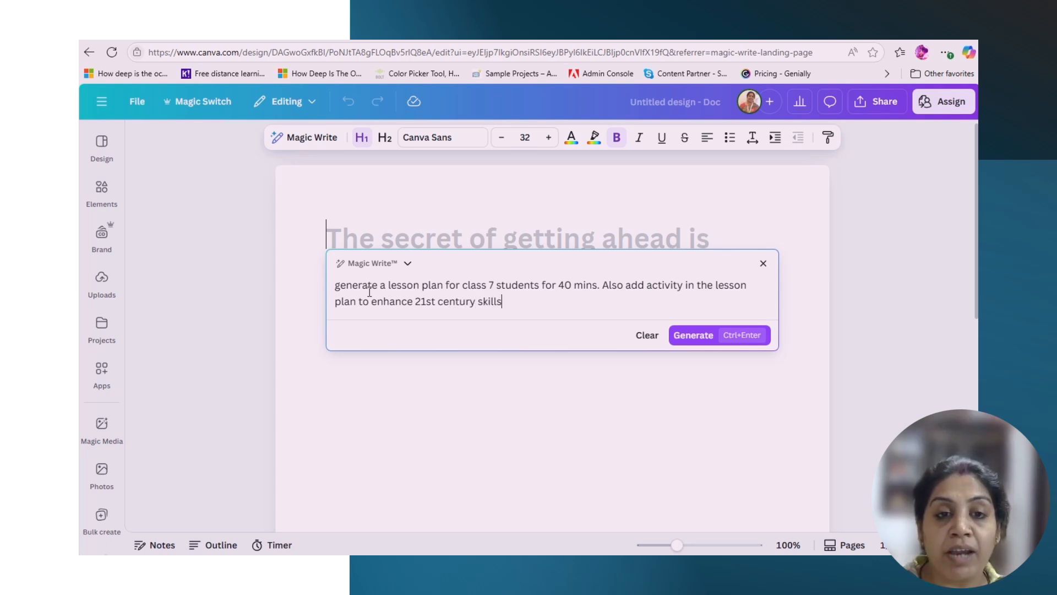
{"action": "type", "text": ". "}
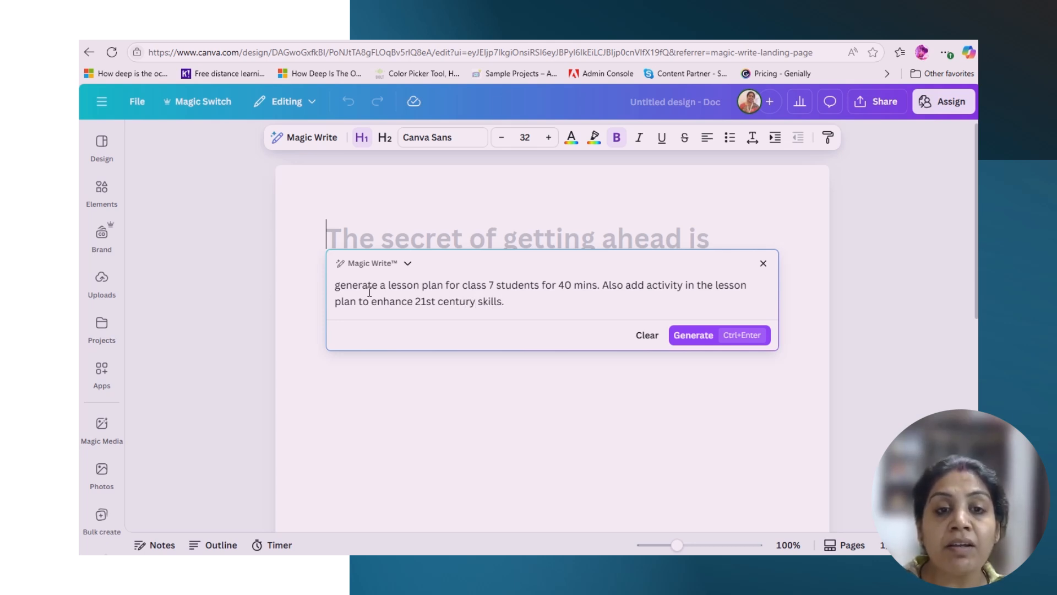
Continue the prompt with "The lesson can be created with the help of the link".
{"action": "type", "text": "The le"}
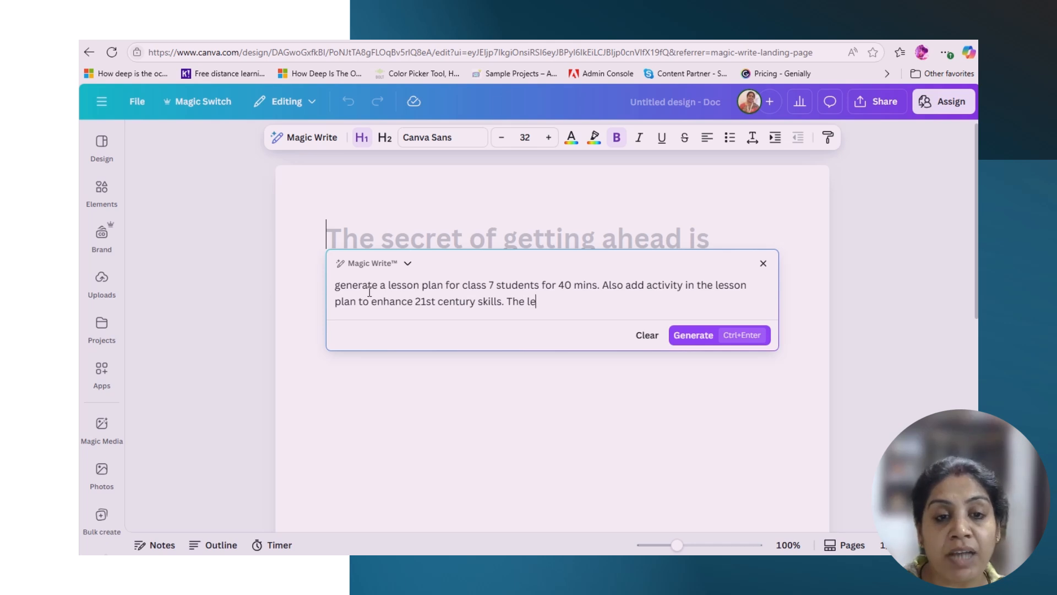
{"action": "type", "text": "sson"}
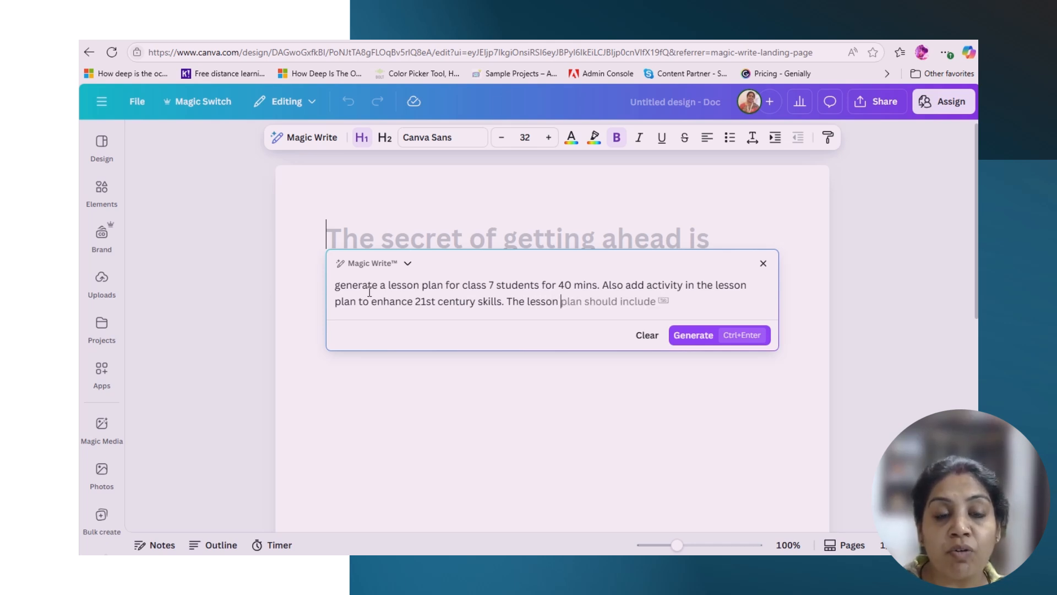
{"action": "type", "text": " can be c"}
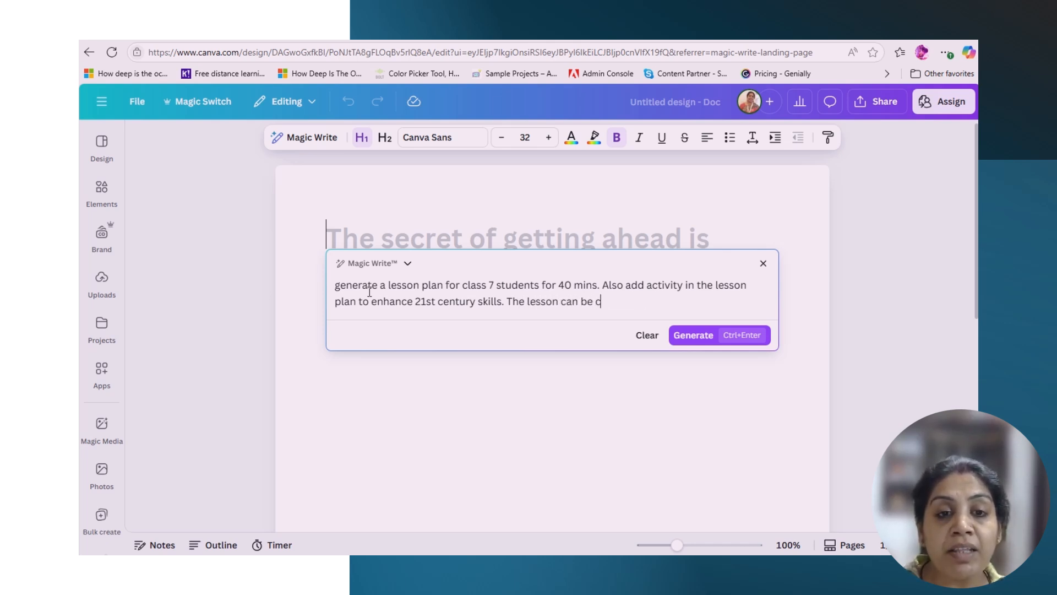
{"action": "type", "text": "reated w"}
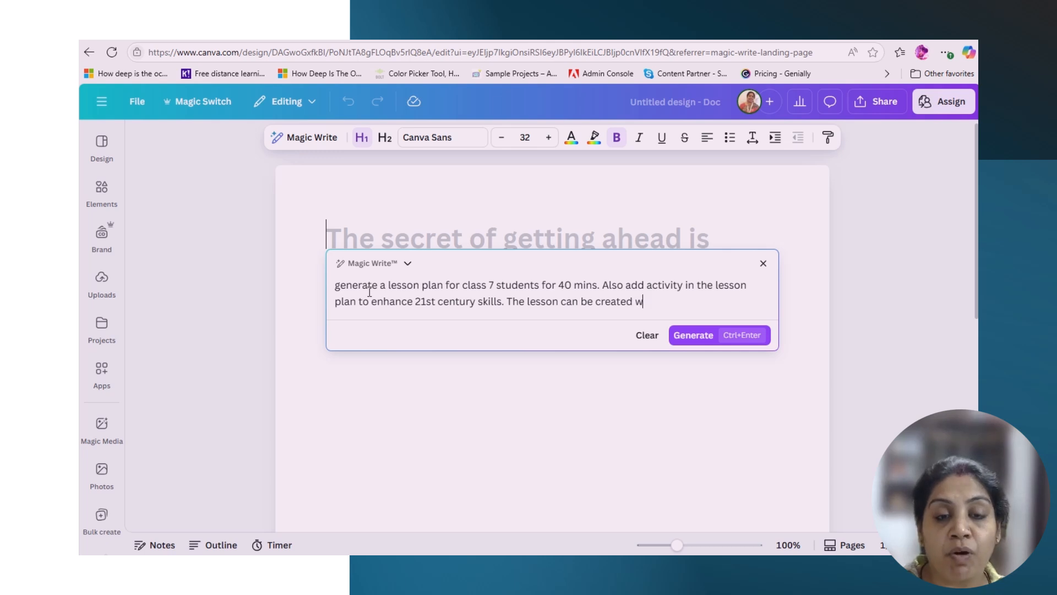
{"action": "type", "text": "ith the he"}
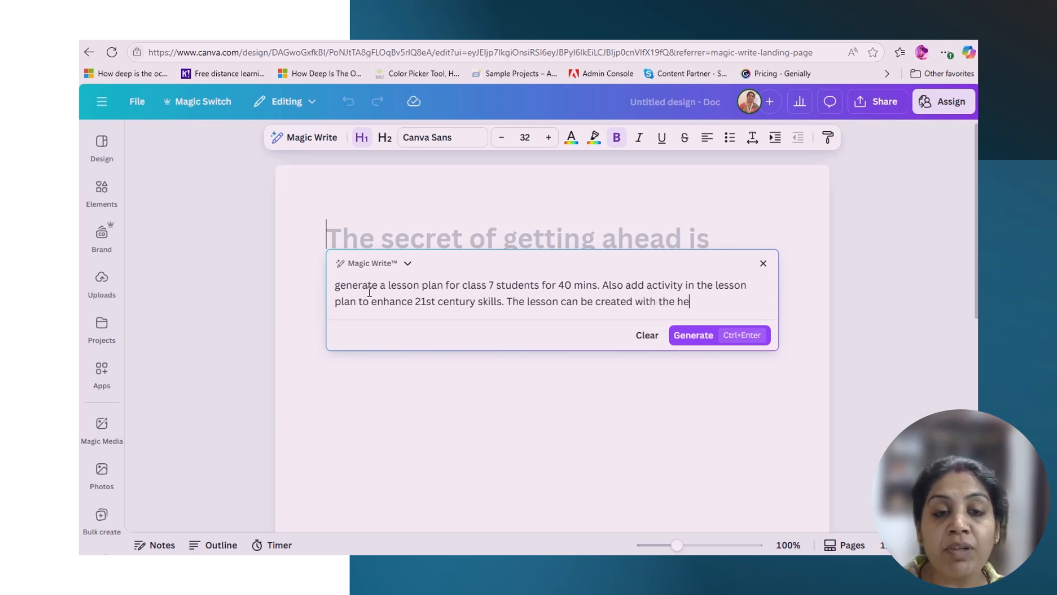
{"action": "type", "text": "lp of the "}
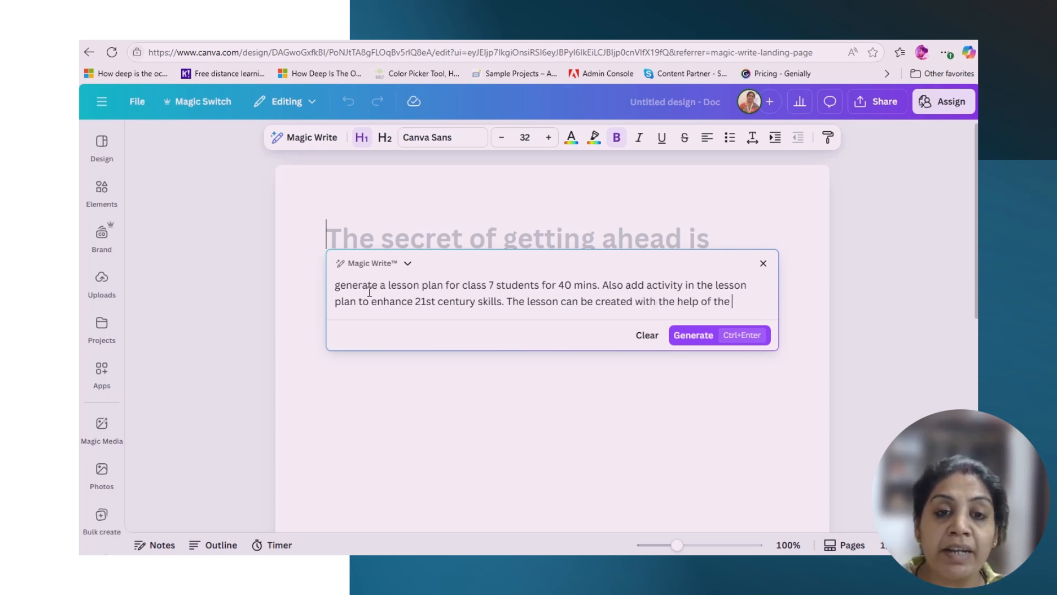
{"action": "type", "text": "link"}
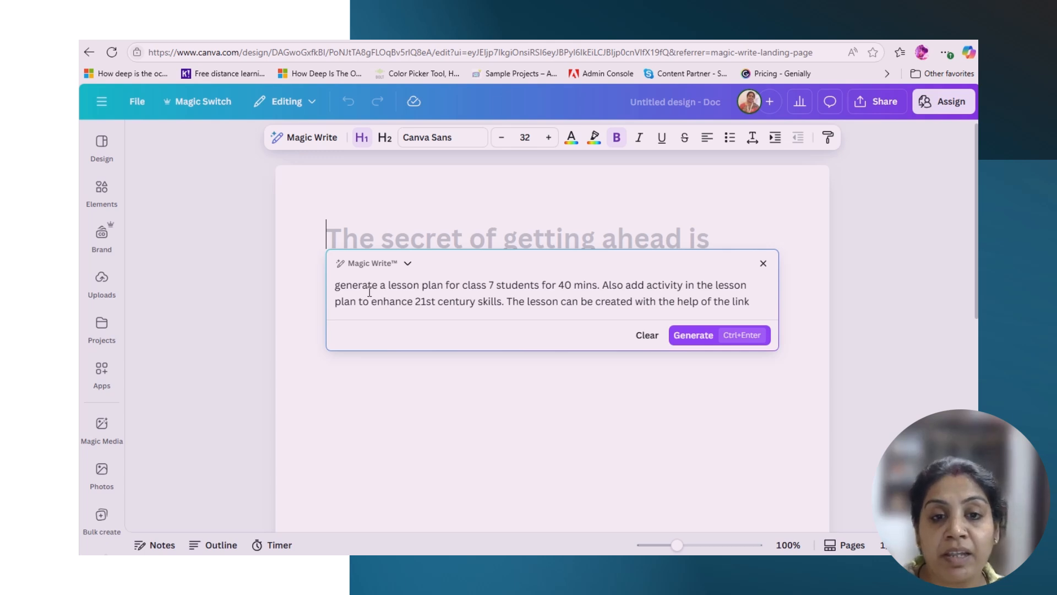
{"action": "left_click", "coordinate": [172, 33]}
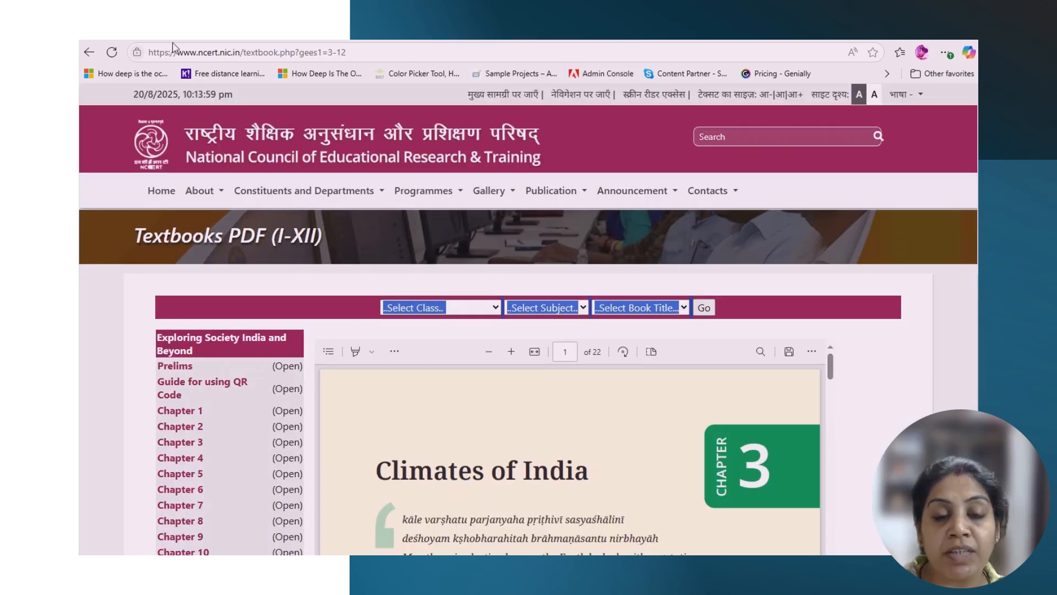
{"action": "left_click_drag", "start_coordinate": [358, 52], "coordinate": [159, 54]}
{"action": "key", "text": "ctrl+c"}
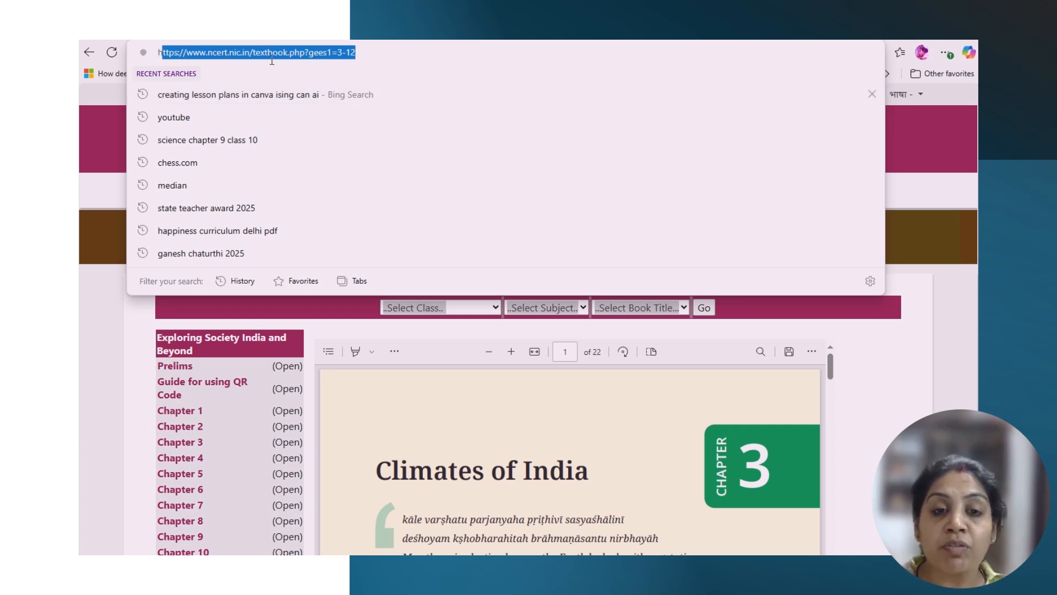
{"action": "left_click", "coordinate": [366, 57]}
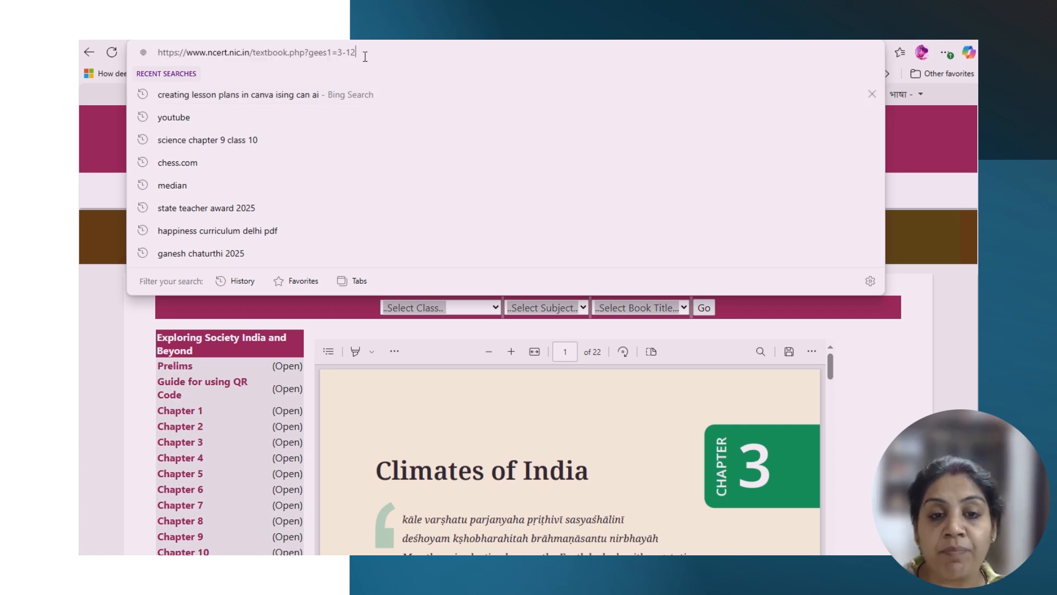
{"action": "left_click_drag", "start_coordinate": [366, 56], "coordinate": [154, 55]}
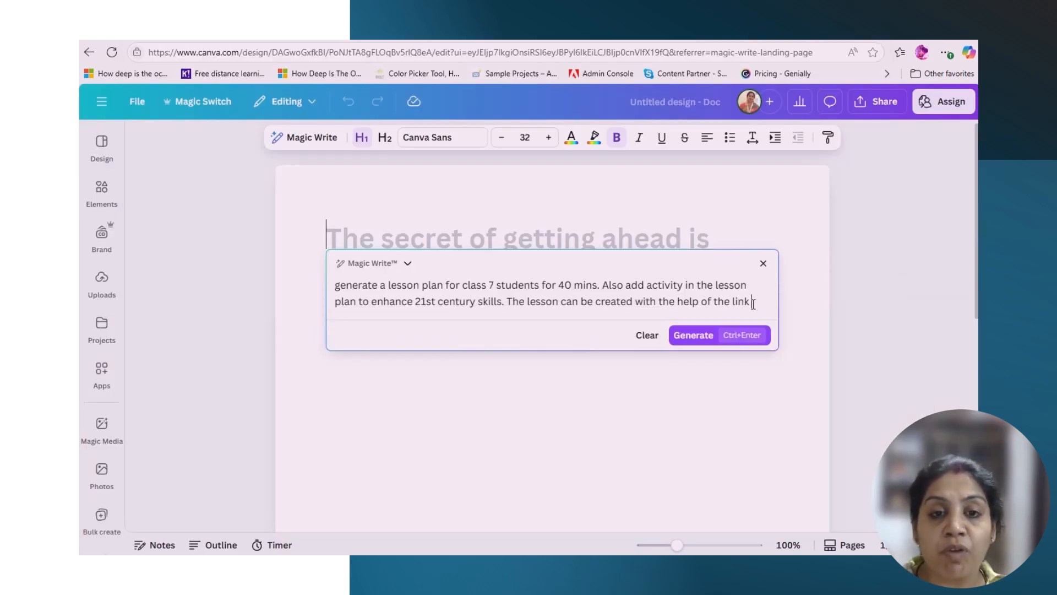
{"action": "key", "text": "ctrl+v"}
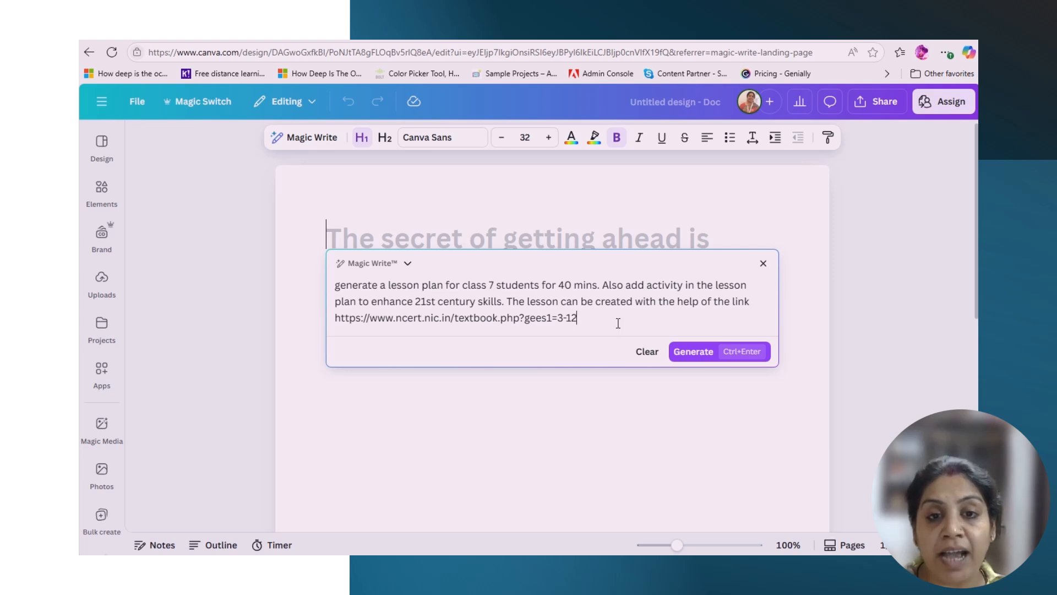
Continue the prompt after the pasted link with ". Take the topics".
{"action": "type", "text": ". Take"}
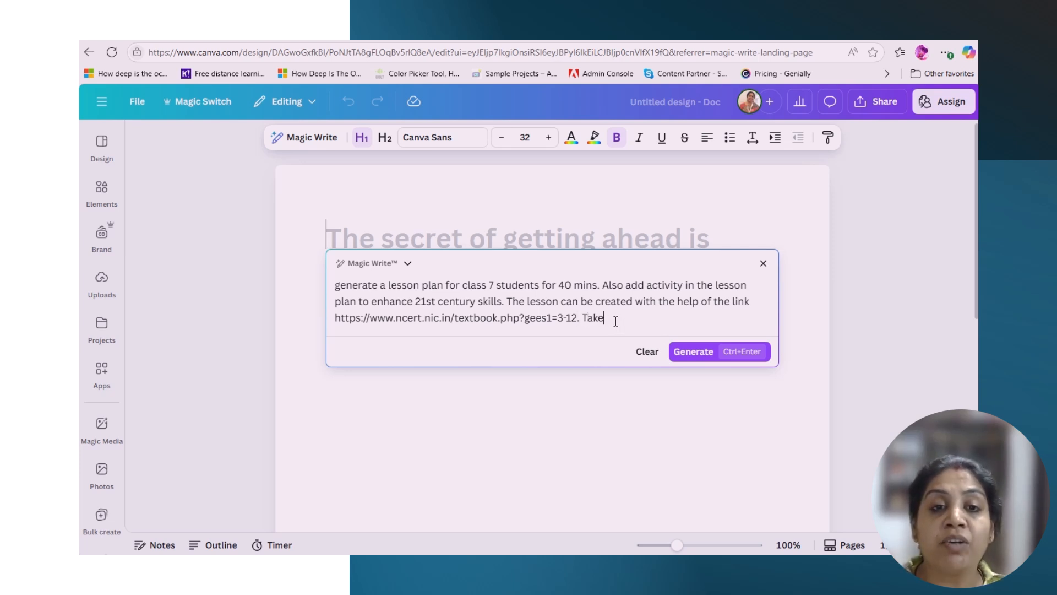
{"action": "type", "text": "rthe top"}
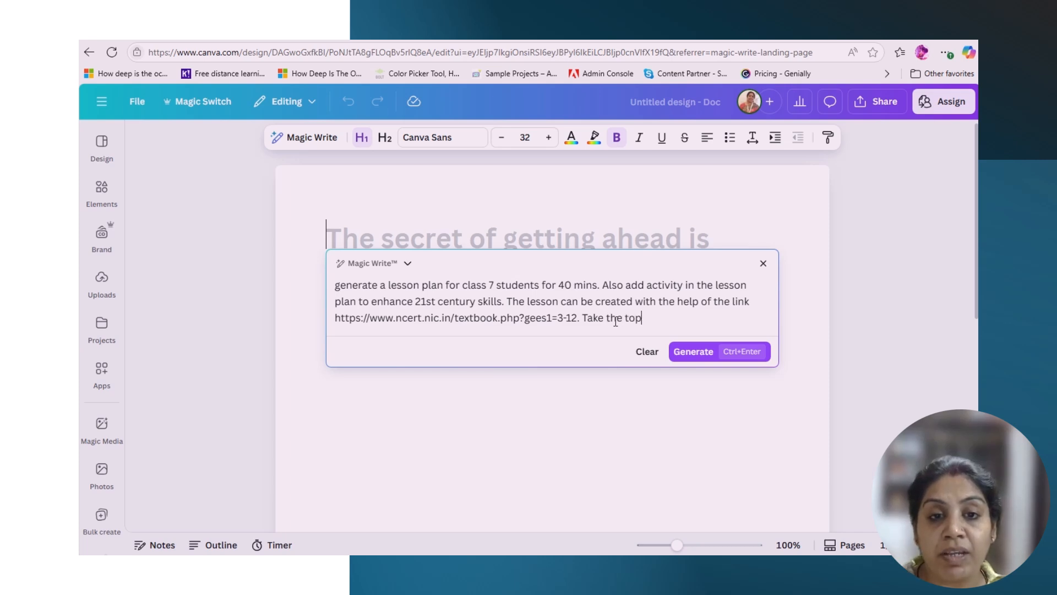
{"action": "type", "text": "ics"}
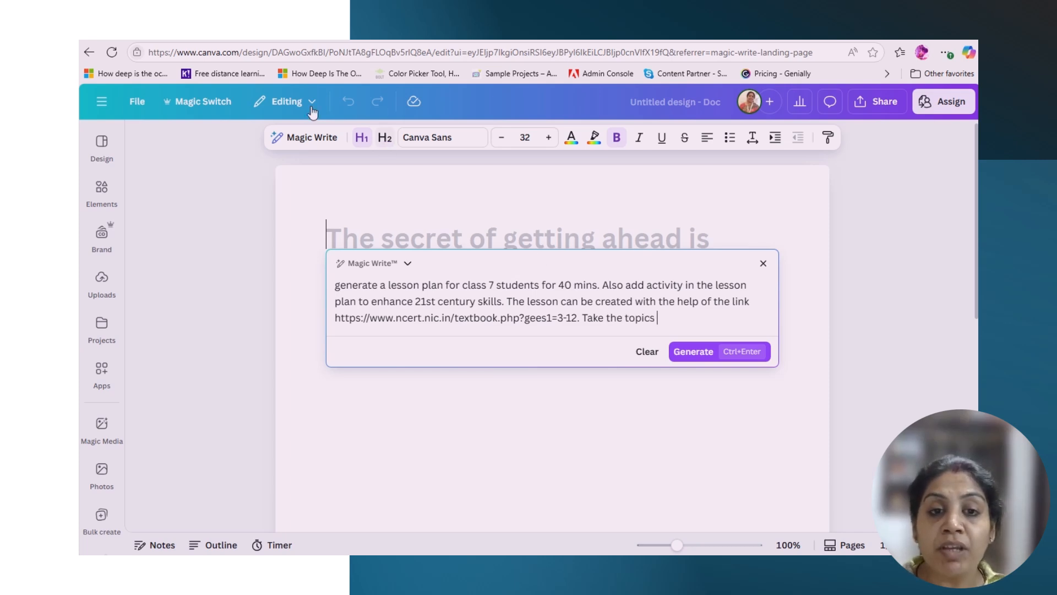
Copy the first two Big Questions, on India's diverse climate and monsoons, from the NCERT chapter and paste them into the Magic Write prompt.
{"action": "left_click", "coordinate": [294, 29]}
{"action": "scroll", "coordinate": [600, 424], "scroll_direction": "down", "scroll_amount": 5}
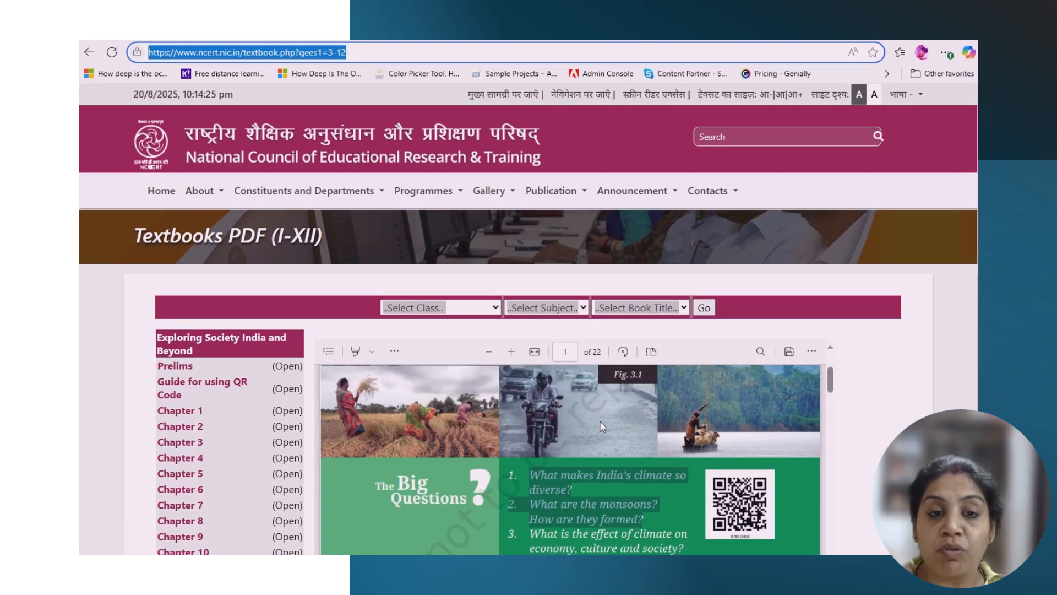
{"action": "left_click", "coordinate": [535, 477]}
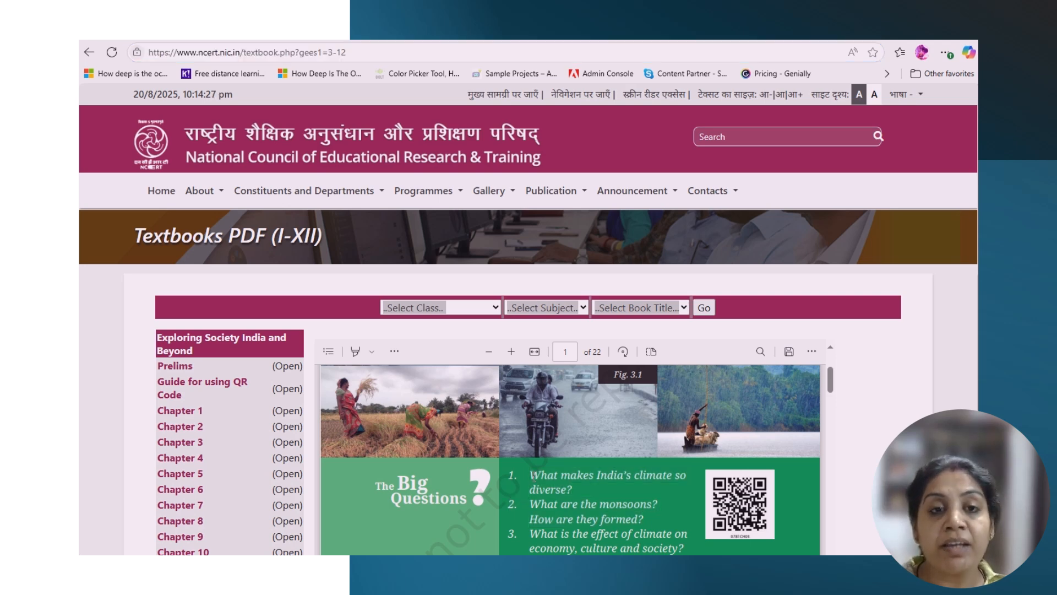
{"action": "left_click_drag", "start_coordinate": [532, 477], "coordinate": [652, 523]}
{"action": "key", "text": "ctrl+c"}
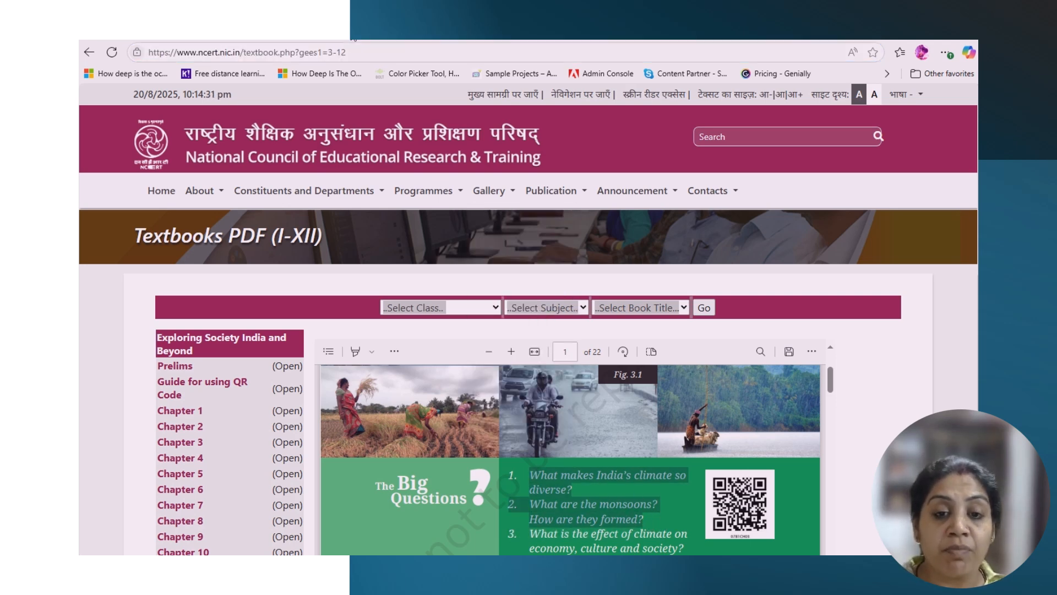
{"action": "left_click", "coordinate": [357, 30]}
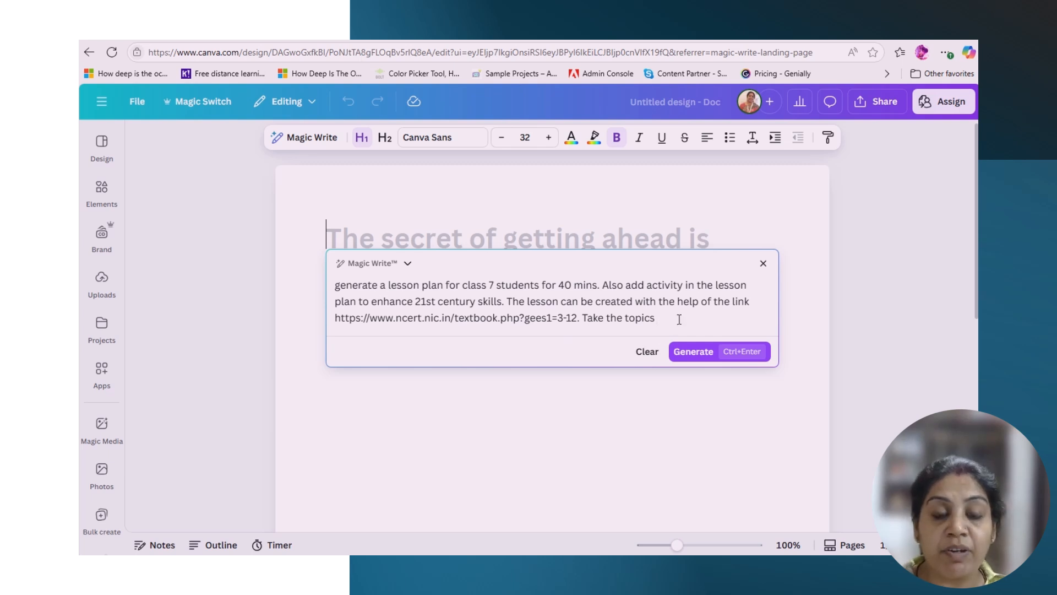
{"action": "key", "text": "ctrl+v"}
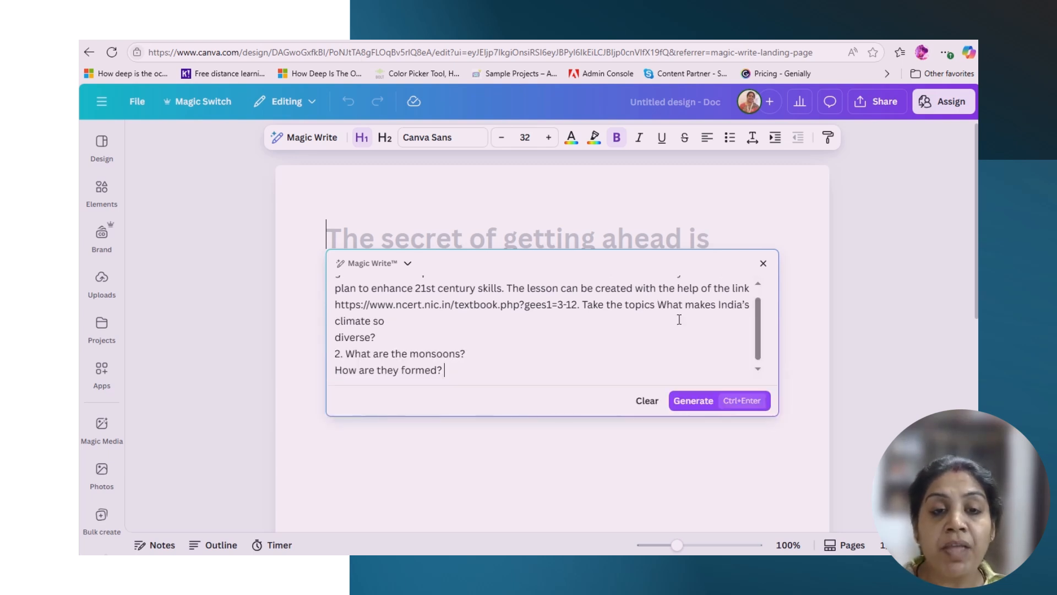
Complete the Magic Write prompt after the pasted questions with "for the lesson plan.".
{"action": "type", "text": "for the "}
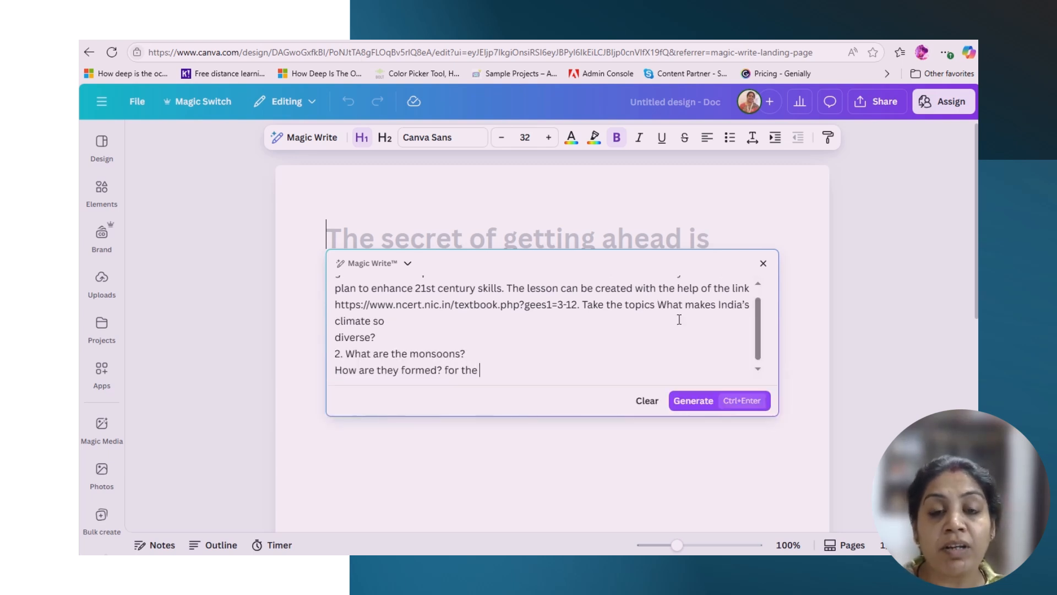
{"action": "type", "text": "lesson pl"}
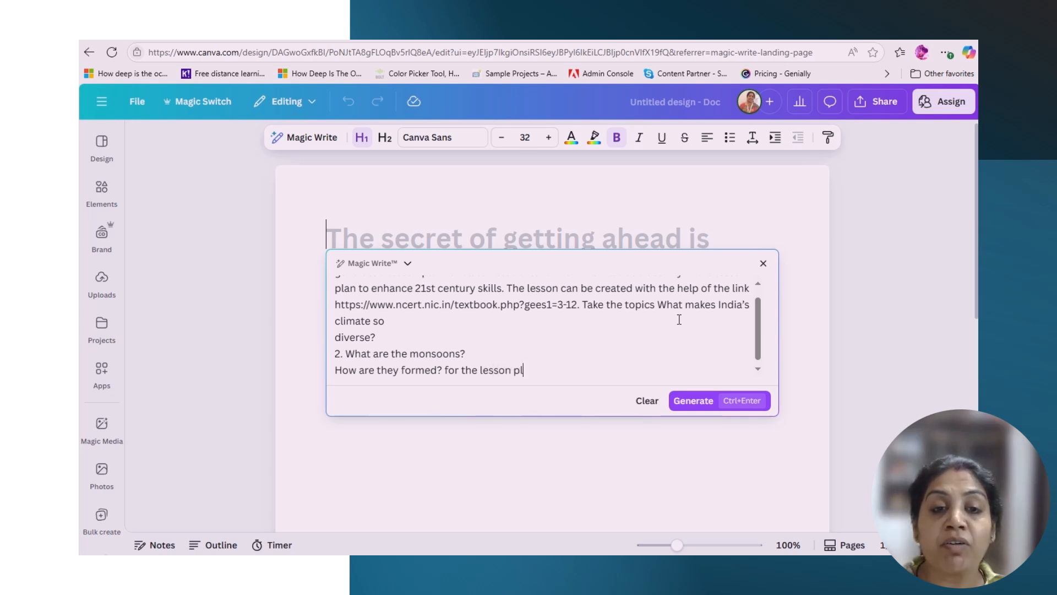
{"action": "type", "text": "an. "}
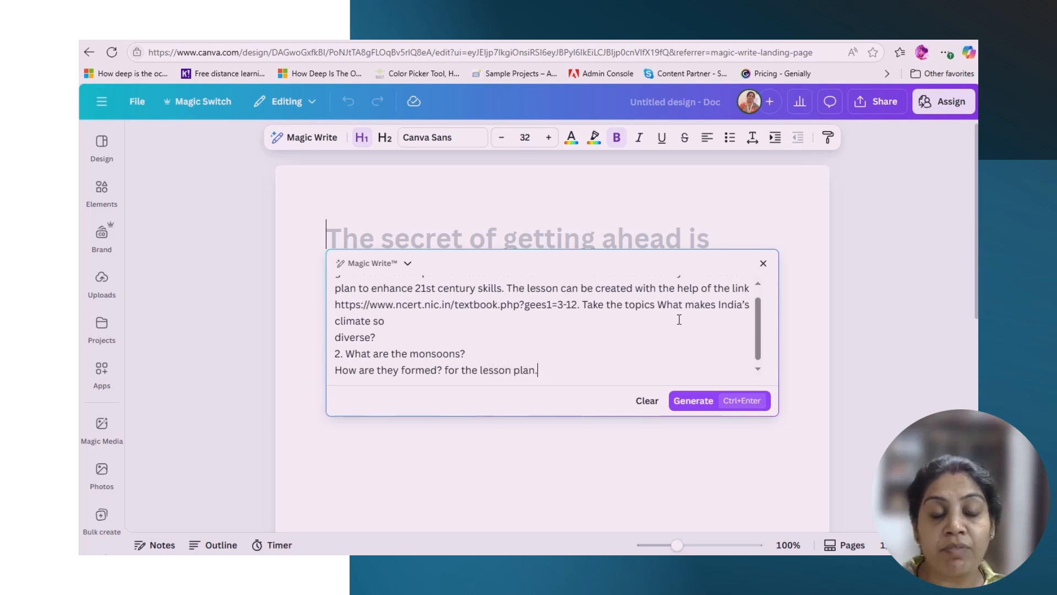
{"action": "type", "text": "Make"}
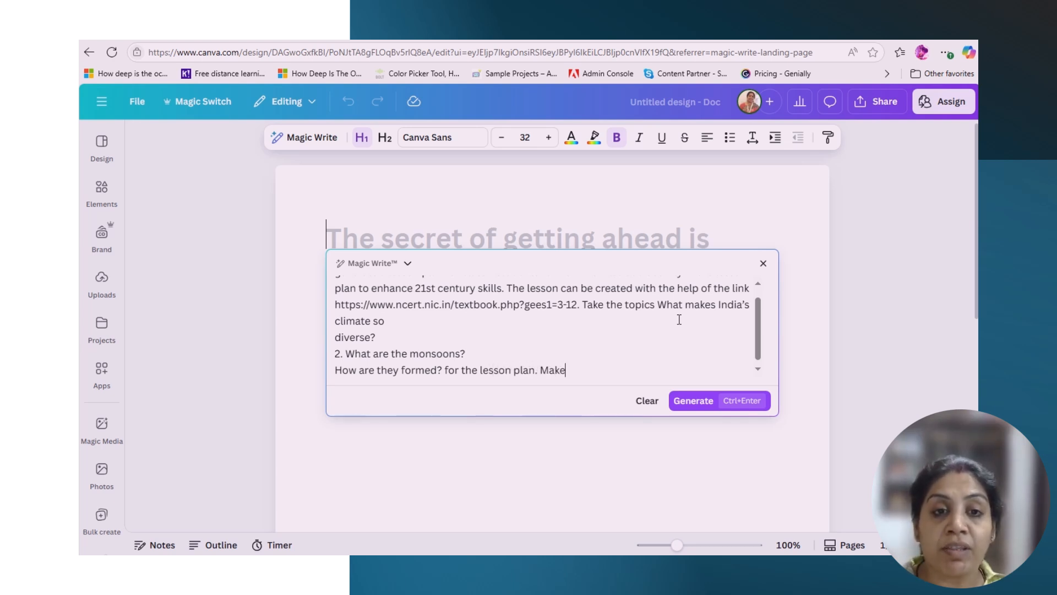
{"action": "key", "text": "BackSpace"}
{"action": "key", "text": "BackSpace"}
{"action": "key", "text": "BackSpace"}
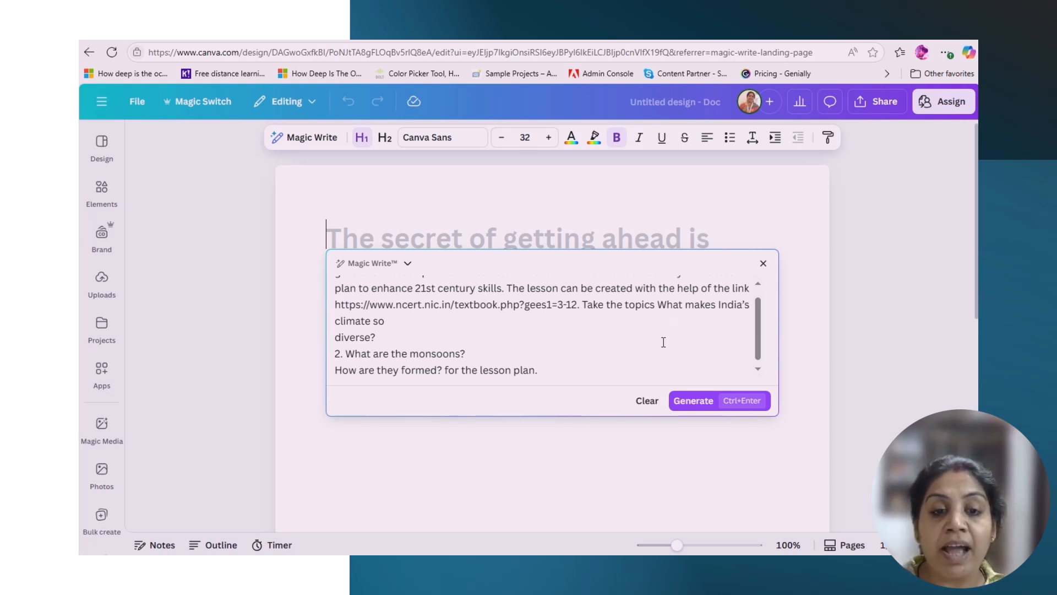
Generate the lesson plan from the finished prompt, review the draft and insert it into the document.
{"action": "scroll", "coordinate": [664, 342], "scroll_direction": "up", "scroll_amount": 1}
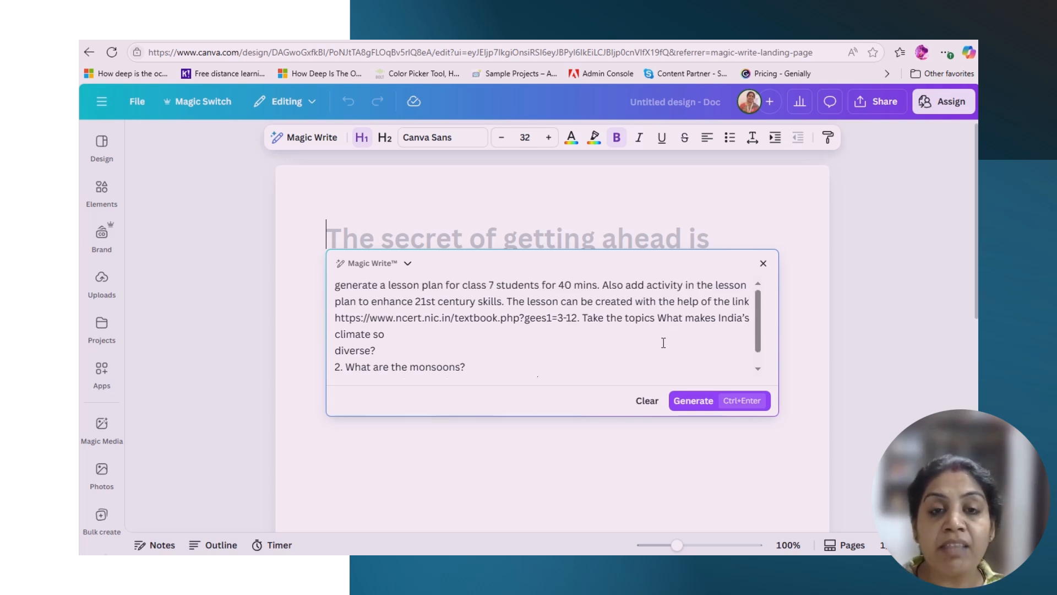
{"action": "left_click", "coordinate": [691, 404]}
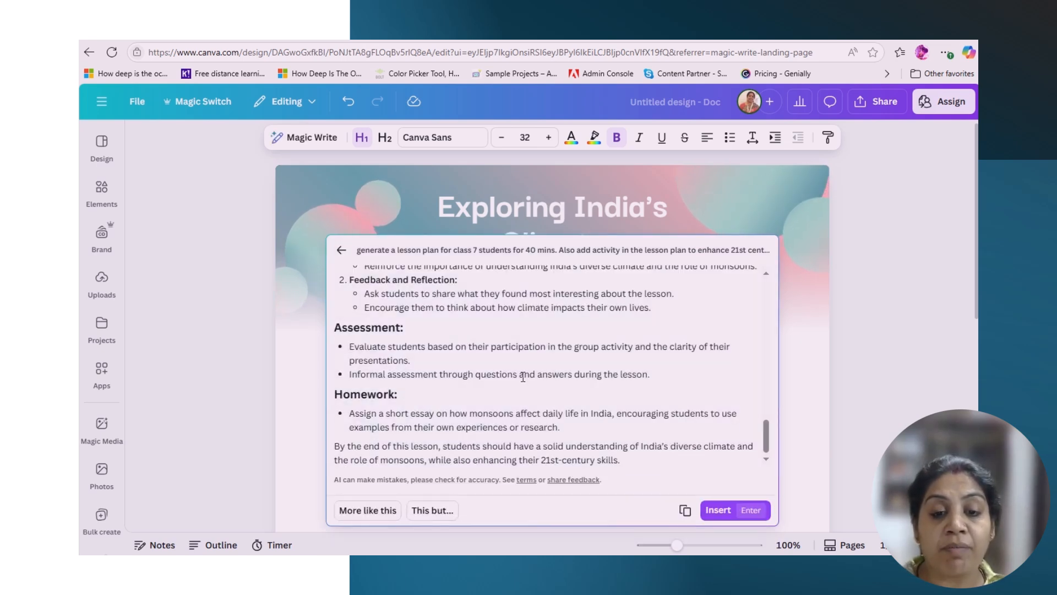
{"action": "scroll", "coordinate": [524, 376], "scroll_direction": "up", "scroll_amount": 5}
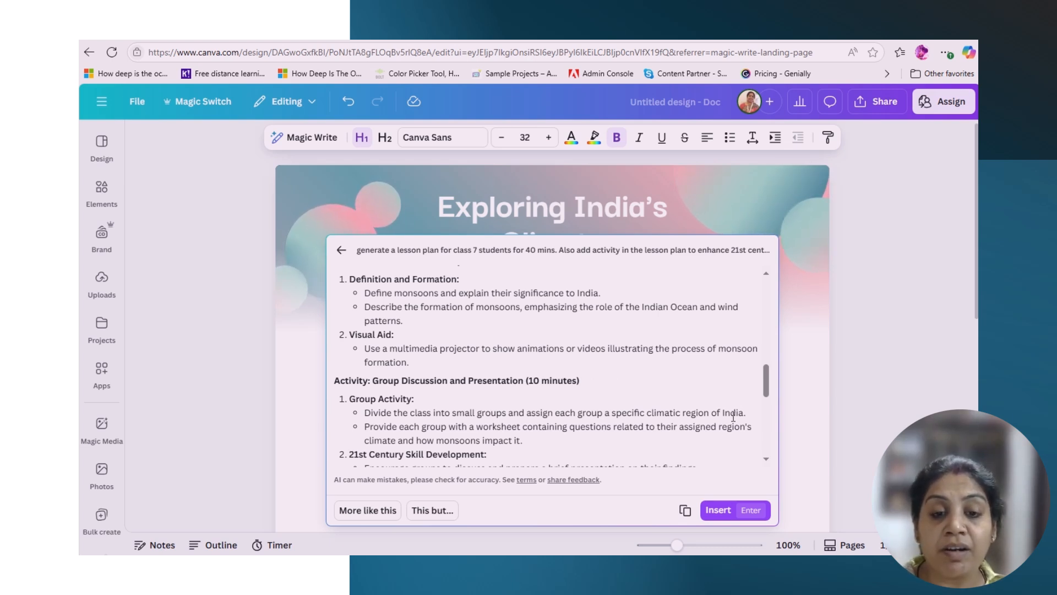
{"action": "left_click_drag", "start_coordinate": [766, 389], "coordinate": [767, 446]}
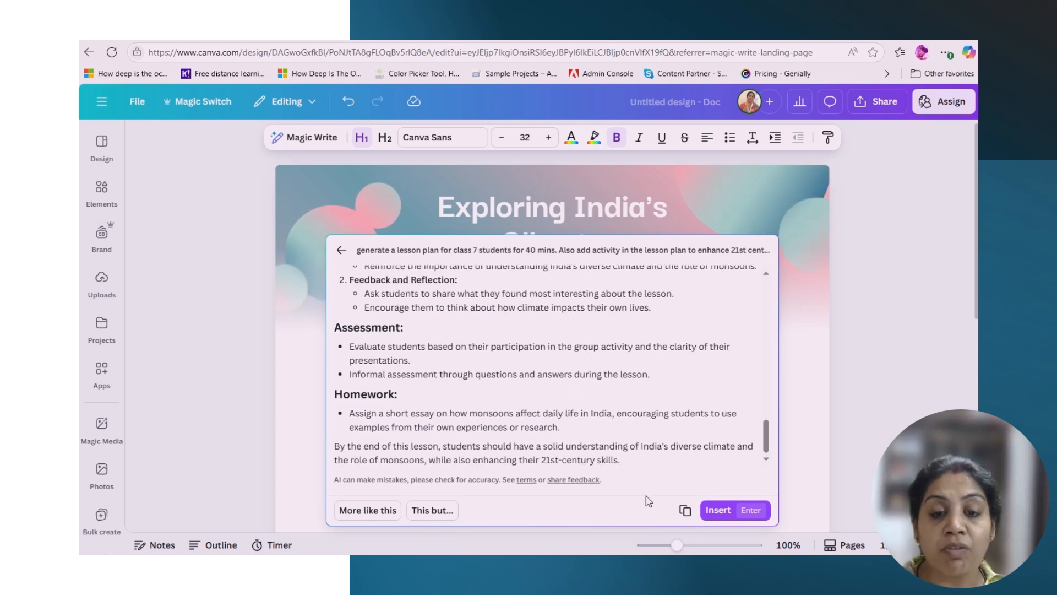
{"action": "left_click", "coordinate": [716, 511]}
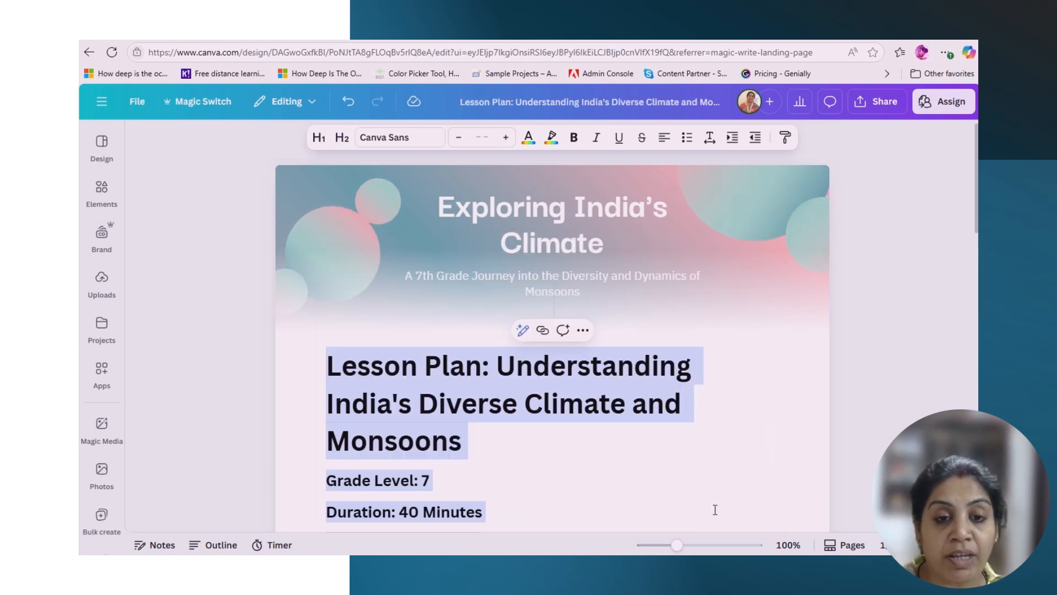
Add an empty line without a bullet below the Visual Aid item about monsoon formation in the lesson plan.
{"action": "scroll", "coordinate": [620, 456], "scroll_direction": "down", "scroll_amount": 5}
{"action": "left_click", "coordinate": [606, 434]}
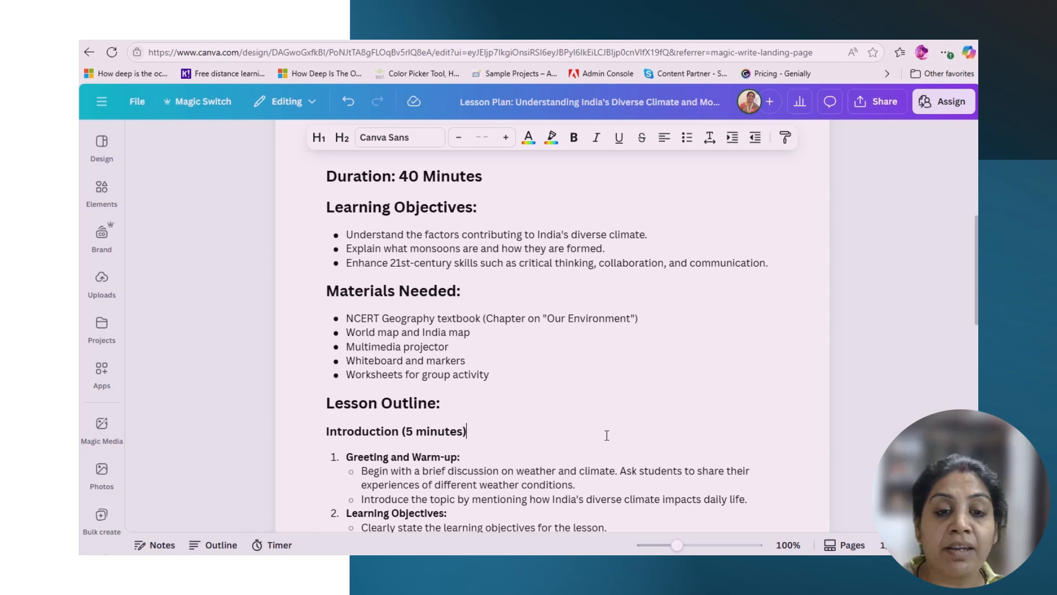
{"action": "scroll", "coordinate": [589, 424], "scroll_direction": "down", "scroll_amount": 10}
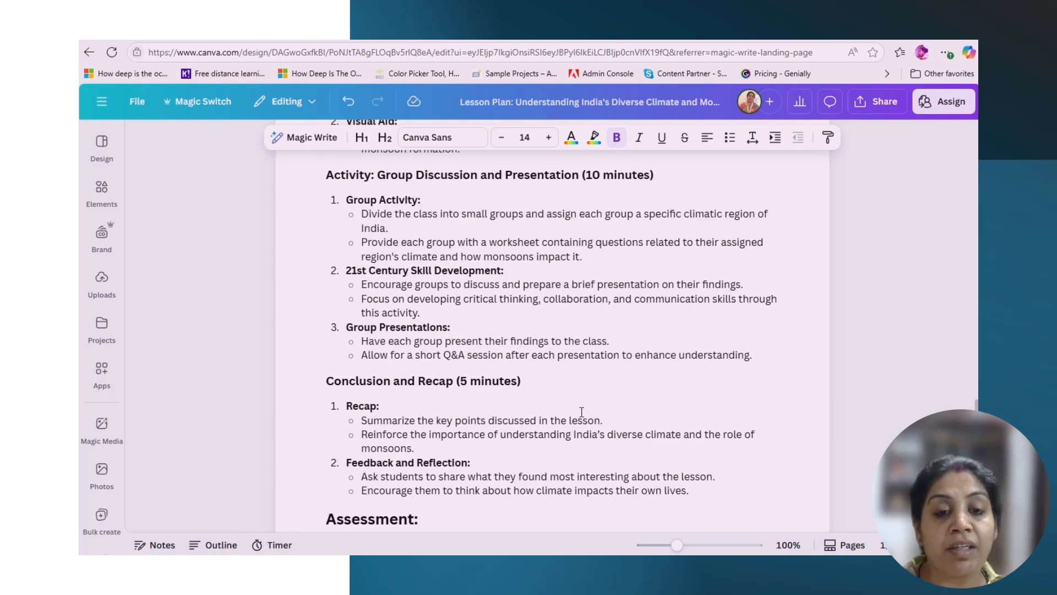
{"action": "scroll", "coordinate": [582, 412], "scroll_direction": "down", "scroll_amount": 4}
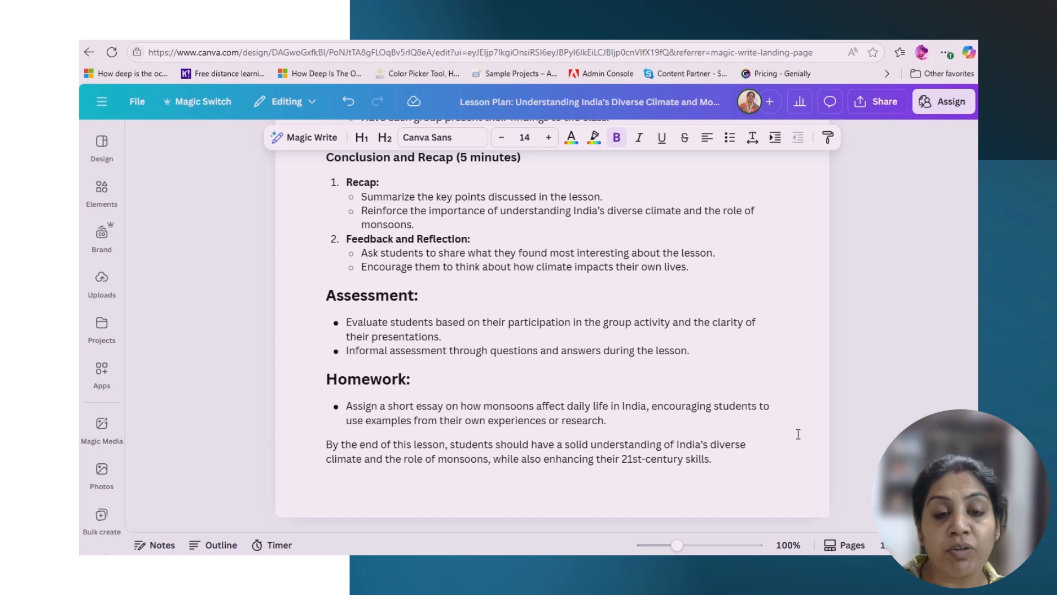
{"action": "scroll", "coordinate": [552, 331], "scroll_direction": "up", "scroll_amount": 3}
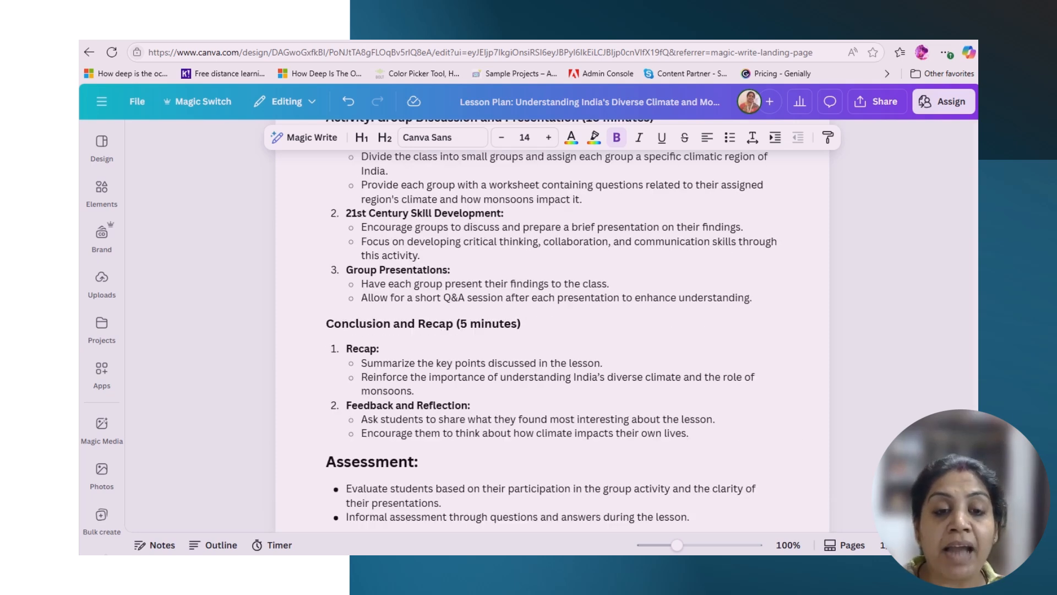
{"action": "scroll", "coordinate": [581, 397], "scroll_direction": "up", "scroll_amount": 6}
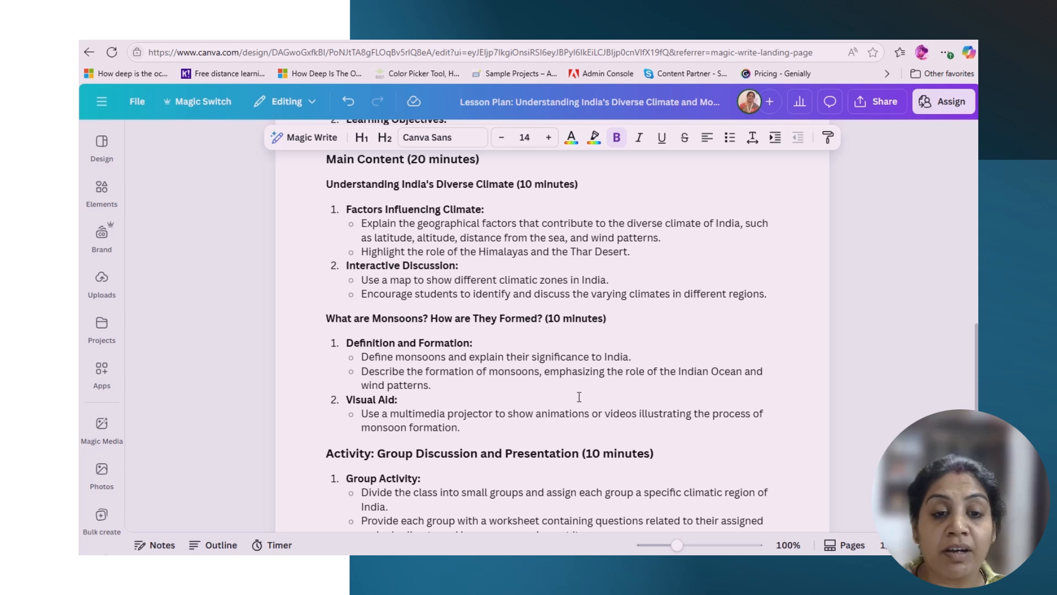
{"action": "left_click", "coordinate": [471, 433]}
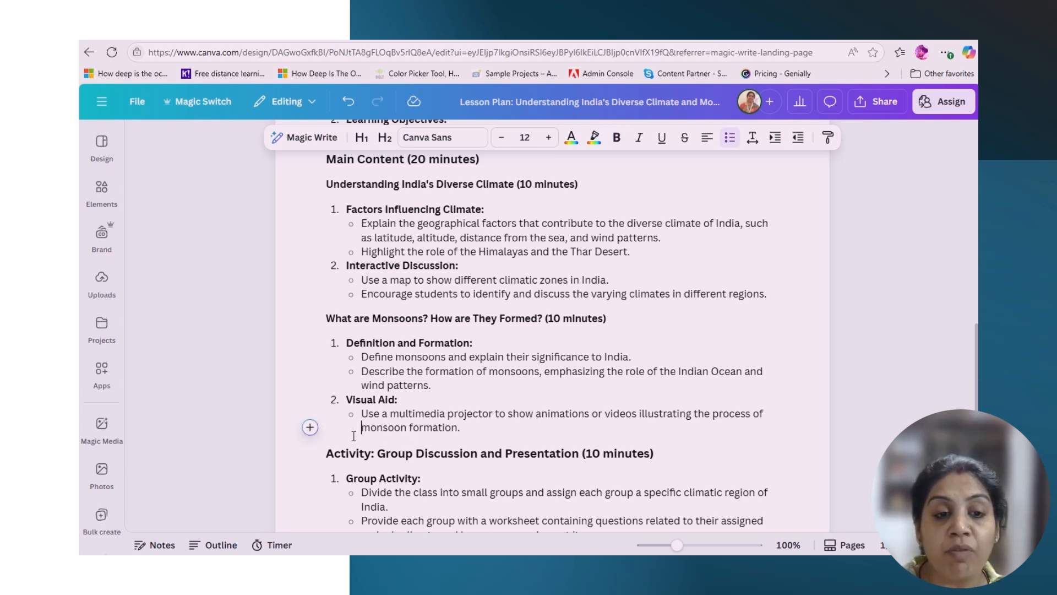
{"action": "left_click", "coordinate": [481, 429]}
{"action": "key", "text": "Return"}
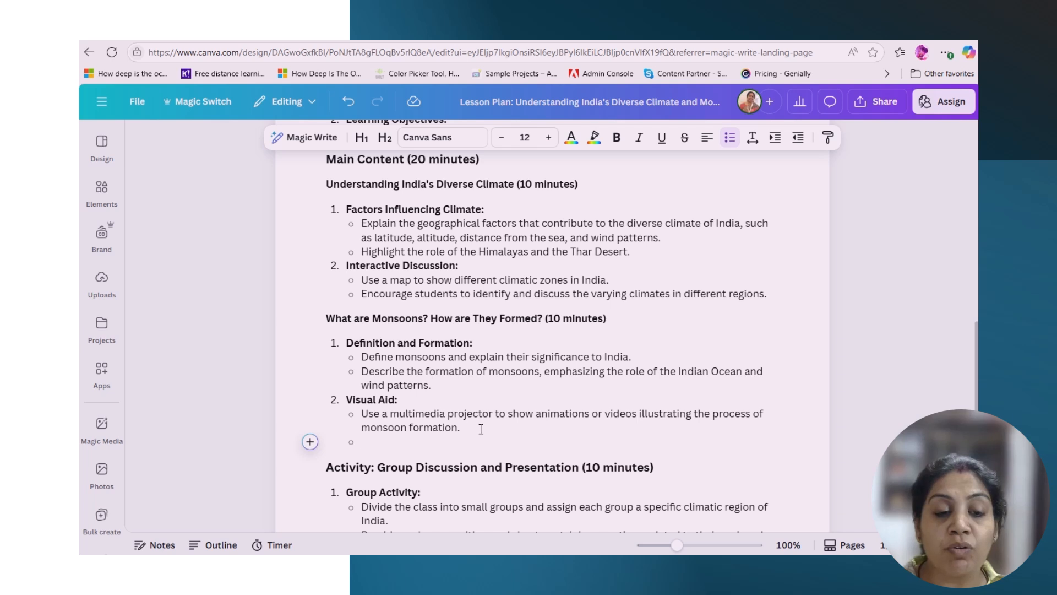
{"action": "key", "text": "shift+Tab"}
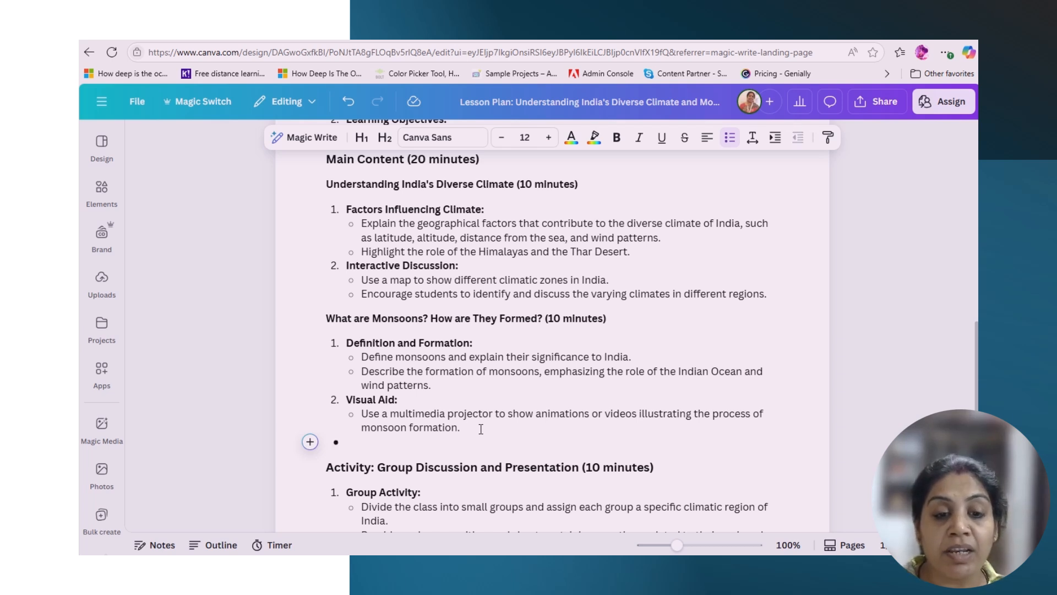
{"action": "key", "text": "BackSpace"}
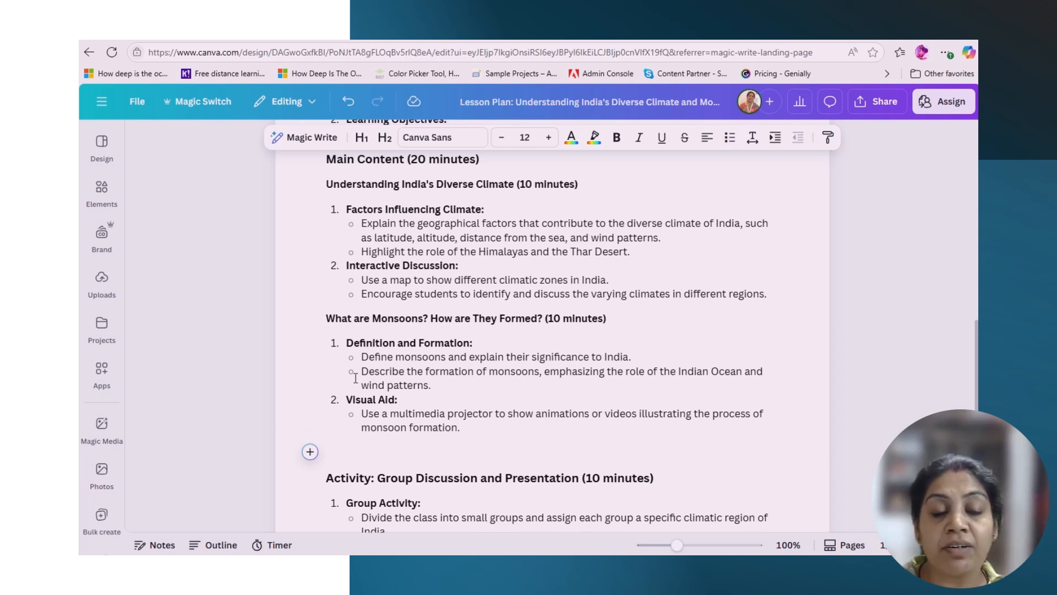
Generate a Magic Media video from "monsoons in India how it takes place" and place it on the empty line below the Visual Aid item.
{"action": "left_click", "coordinate": [101, 425]}
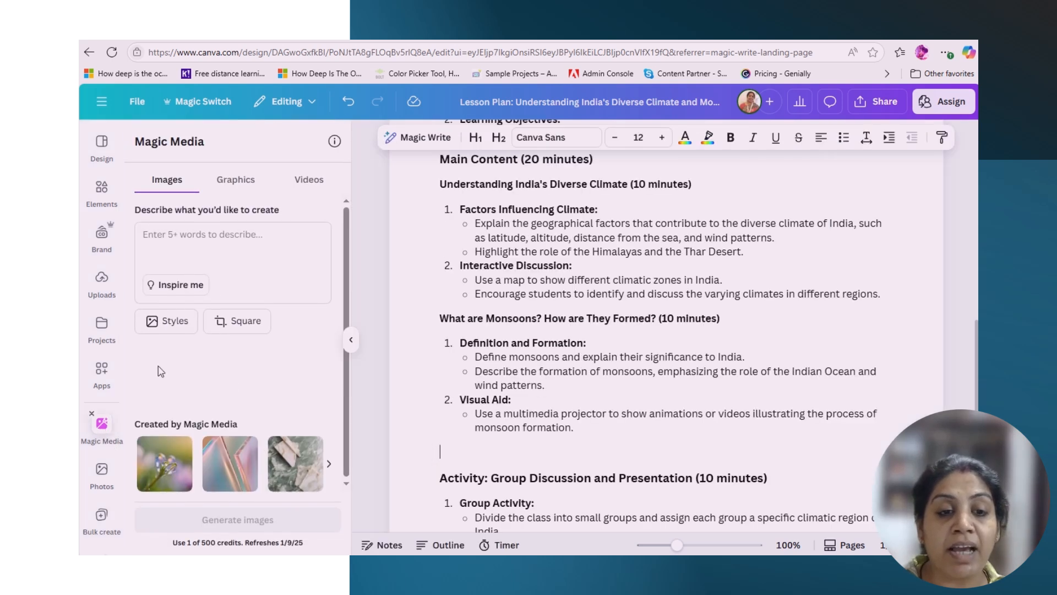
{"action": "left_click", "coordinate": [307, 180]}
{"action": "left_click", "coordinate": [169, 234]}
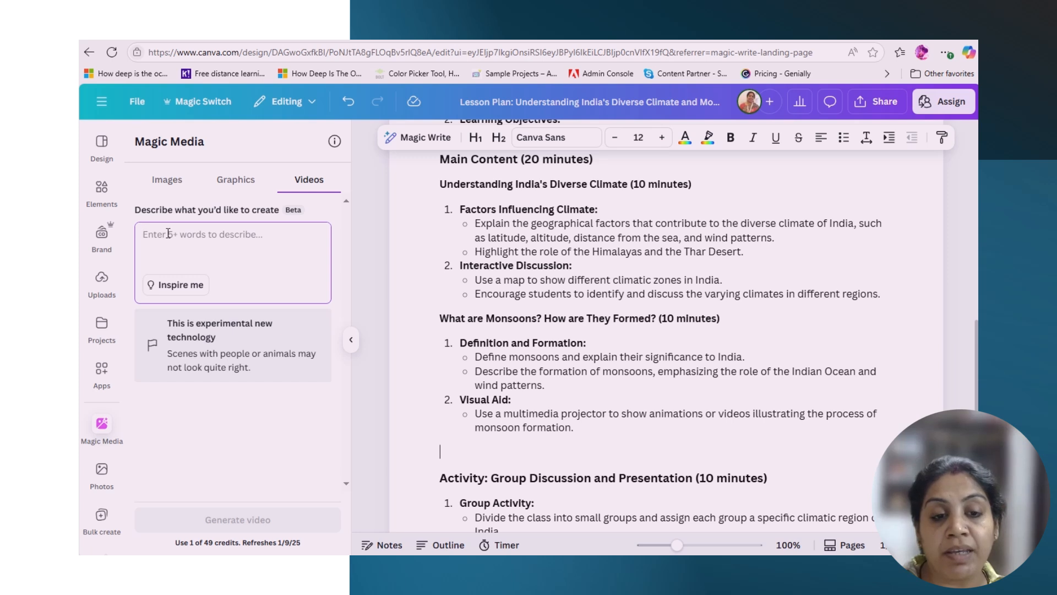
{"action": "type", "text": "m"}
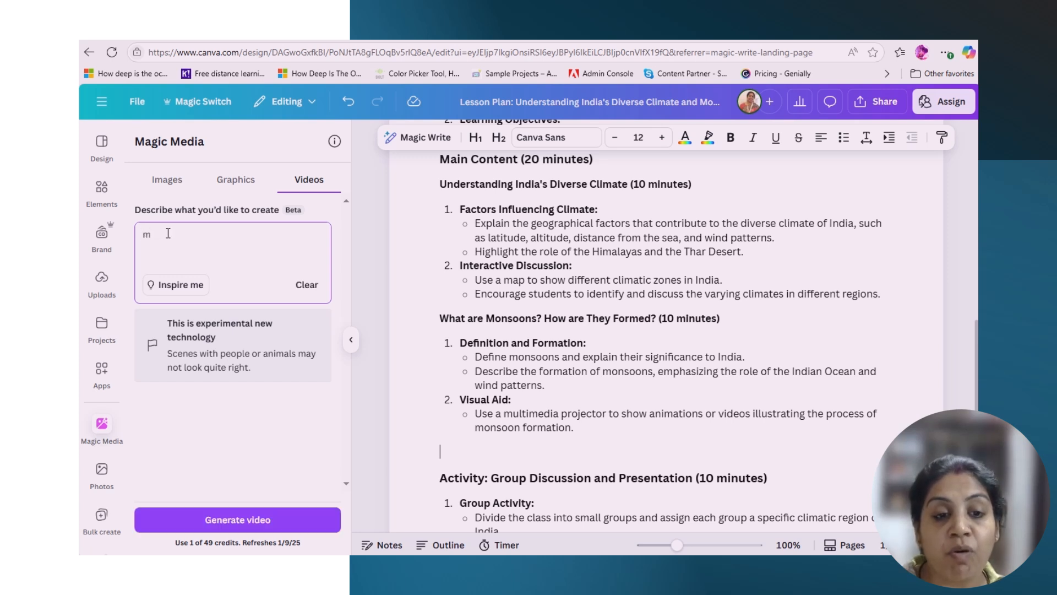
{"action": "type", "text": "onsoons"}
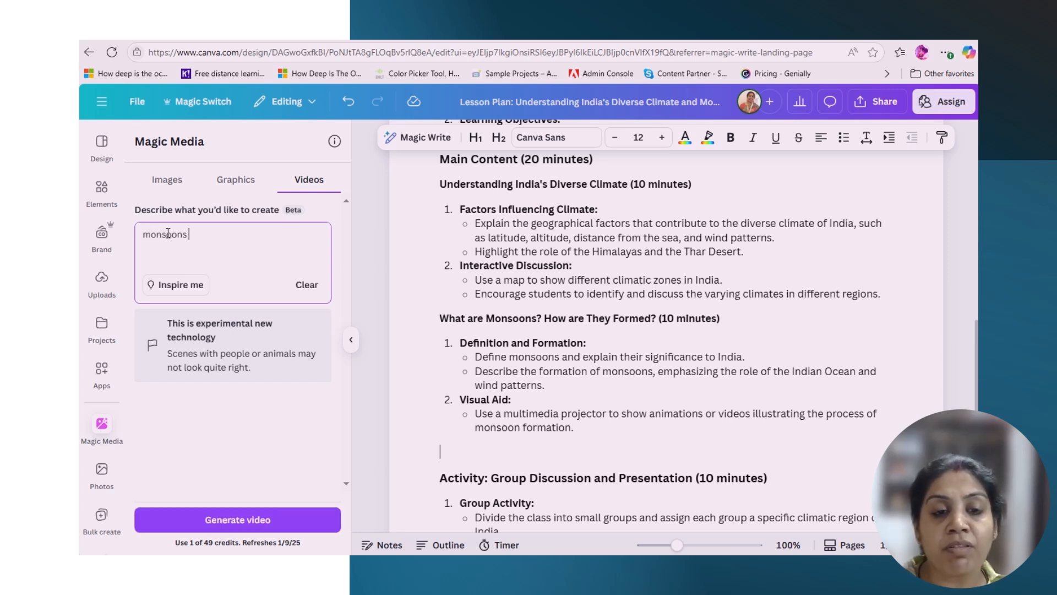
{"action": "type", "text": " in In"}
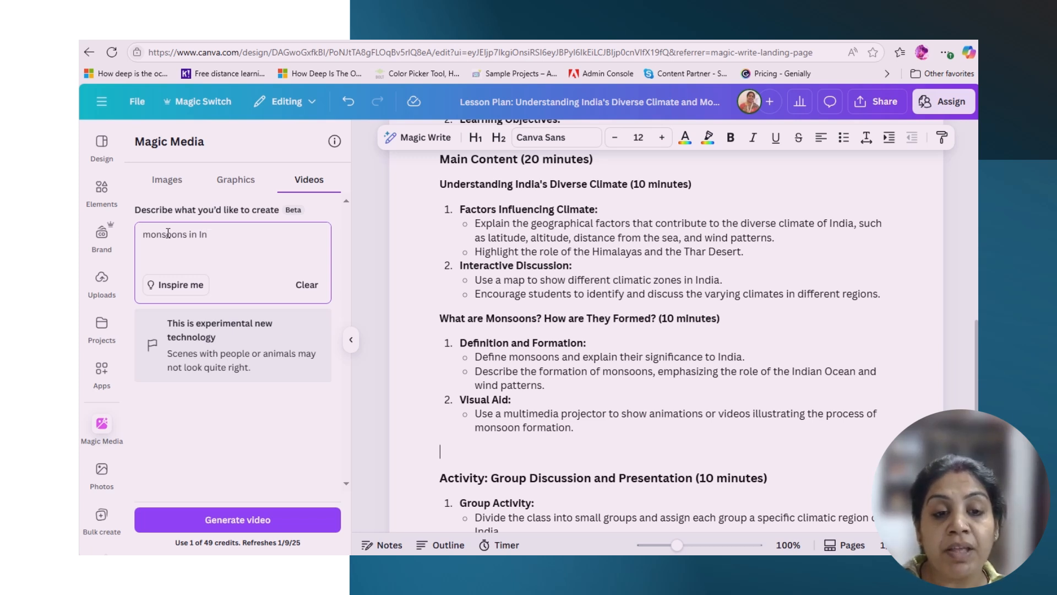
{"action": "type", "text": "dia how it takes place"}
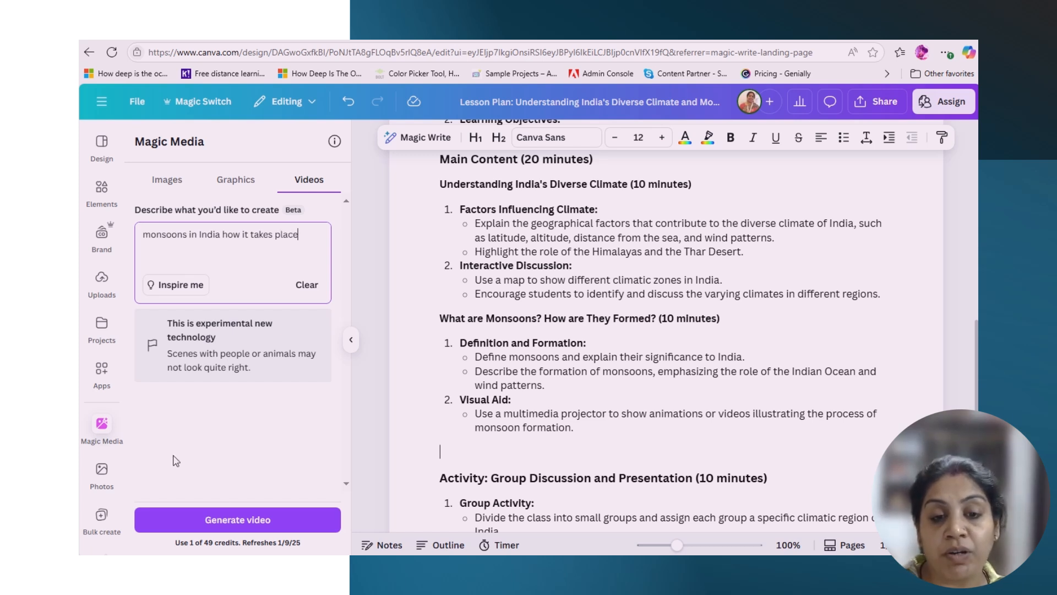
{"action": "left_click", "coordinate": [238, 520]}
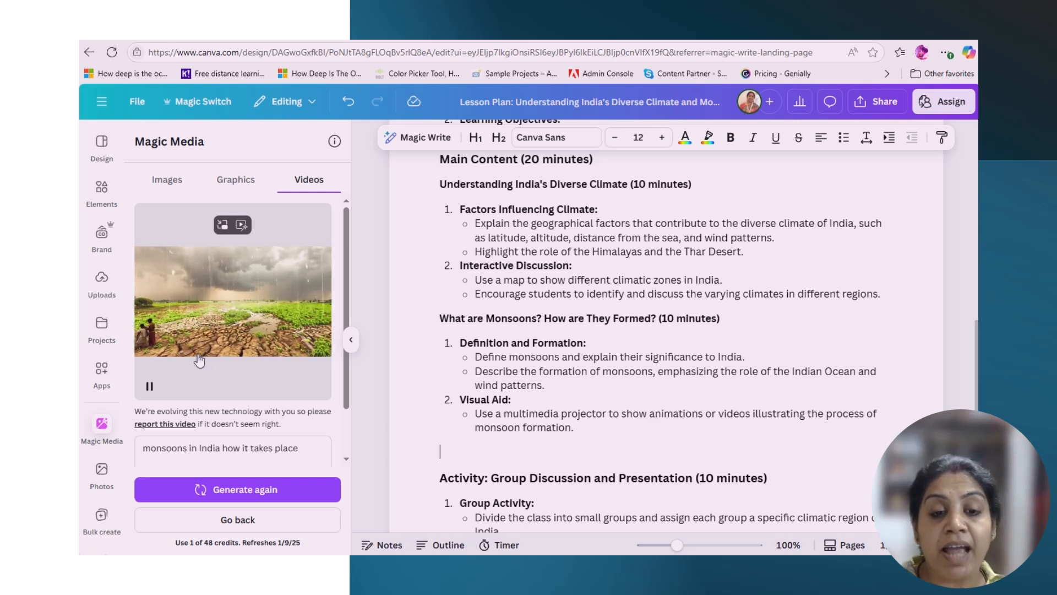
{"action": "left_click_drag", "start_coordinate": [191, 347], "coordinate": [497, 455]}
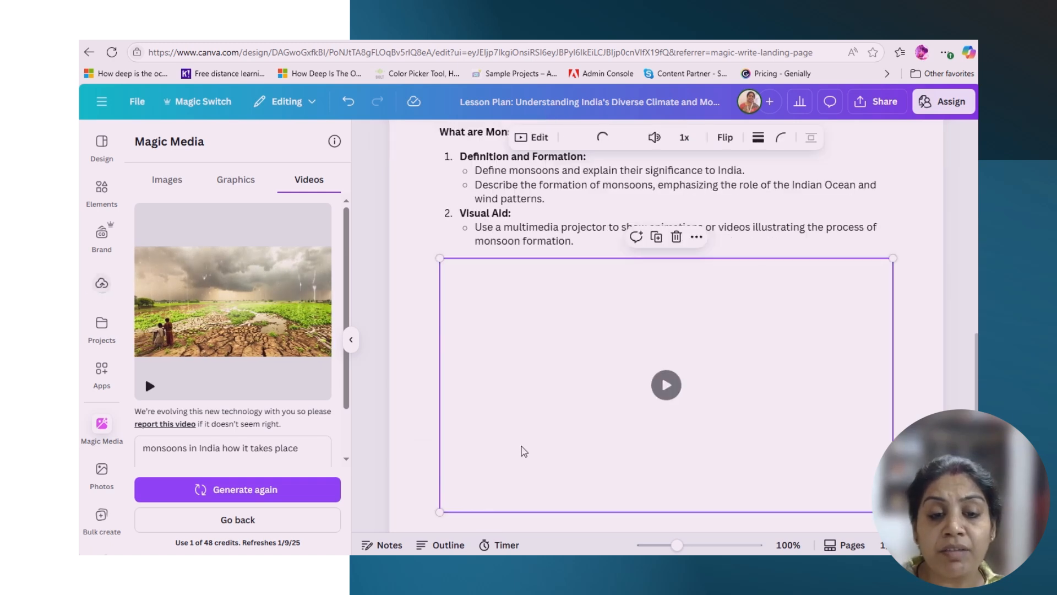
Look over the rest of the lesson plan and open the design's sharing options.
{"action": "scroll", "coordinate": [523, 451], "scroll_direction": "down", "scroll_amount": 10}
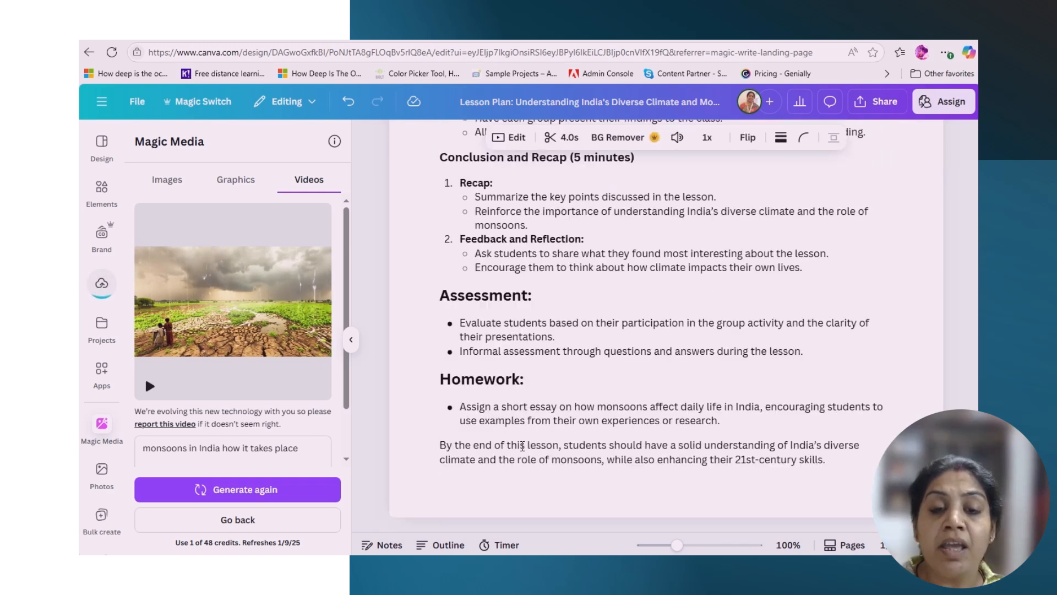
{"action": "scroll", "coordinate": [523, 446], "scroll_direction": "up", "scroll_amount": 15}
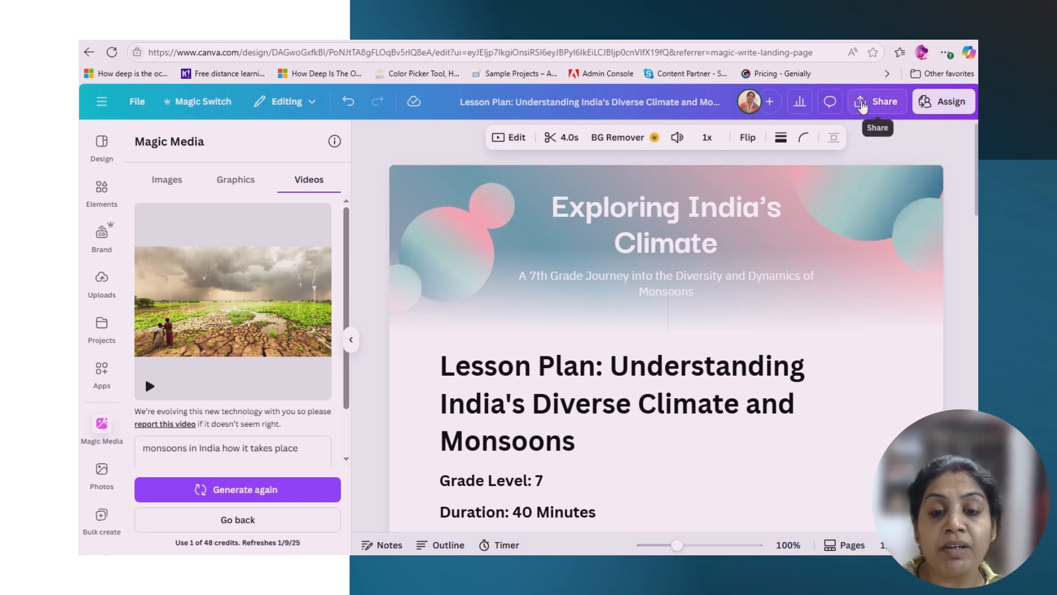
{"action": "left_click", "coordinate": [862, 103]}
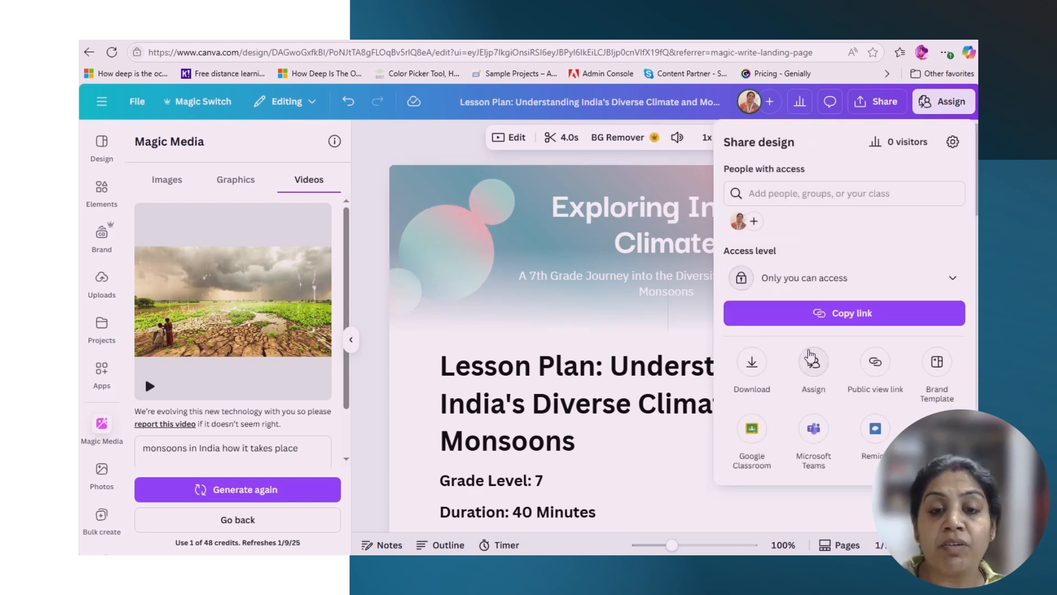
Select DOCX as the design's download file type and return to the sharing options without downloading.
{"action": "left_click", "coordinate": [753, 362]}
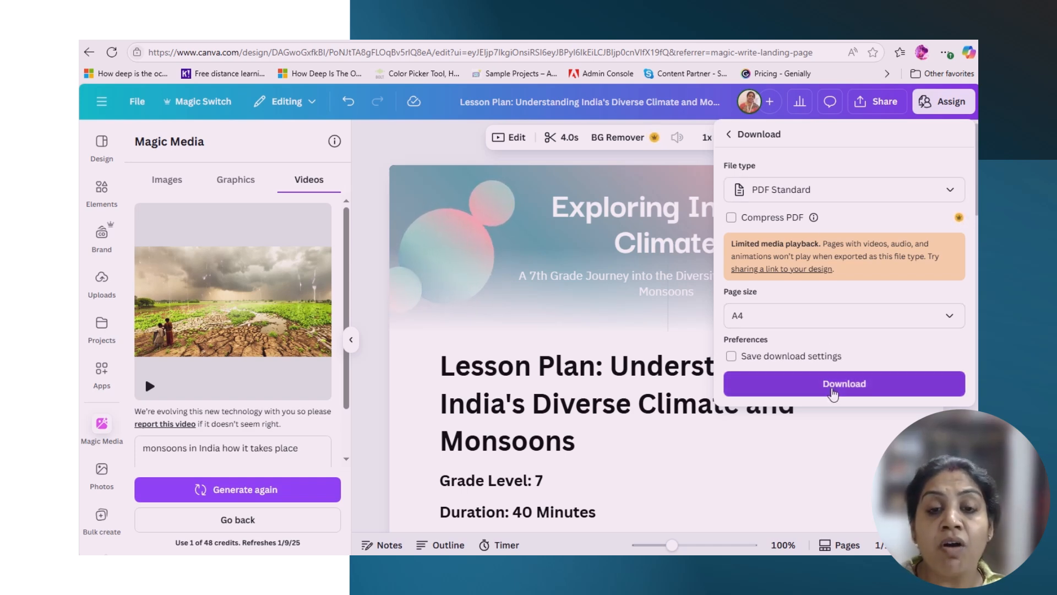
{"action": "left_click", "coordinate": [939, 196]}
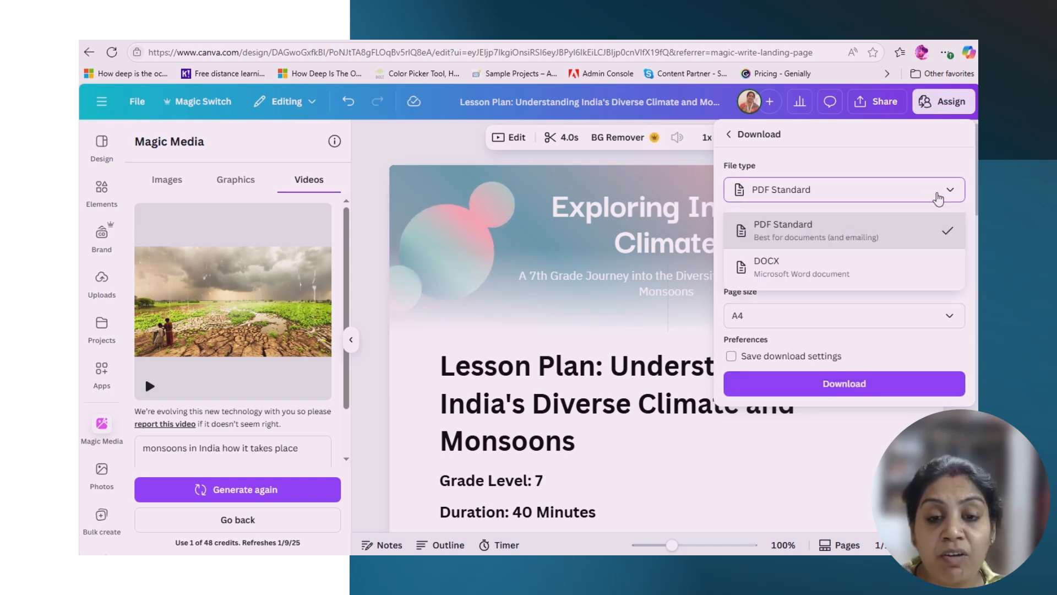
{"action": "left_click", "coordinate": [769, 268]}
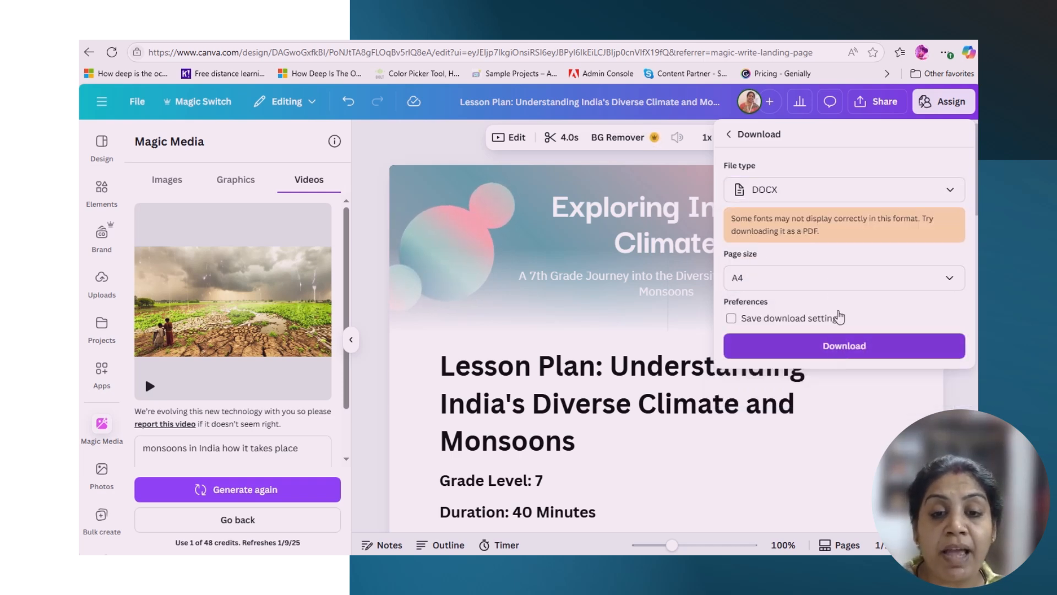
{"action": "left_click", "coordinate": [868, 105]}
{"action": "left_click", "coordinate": [870, 103]}
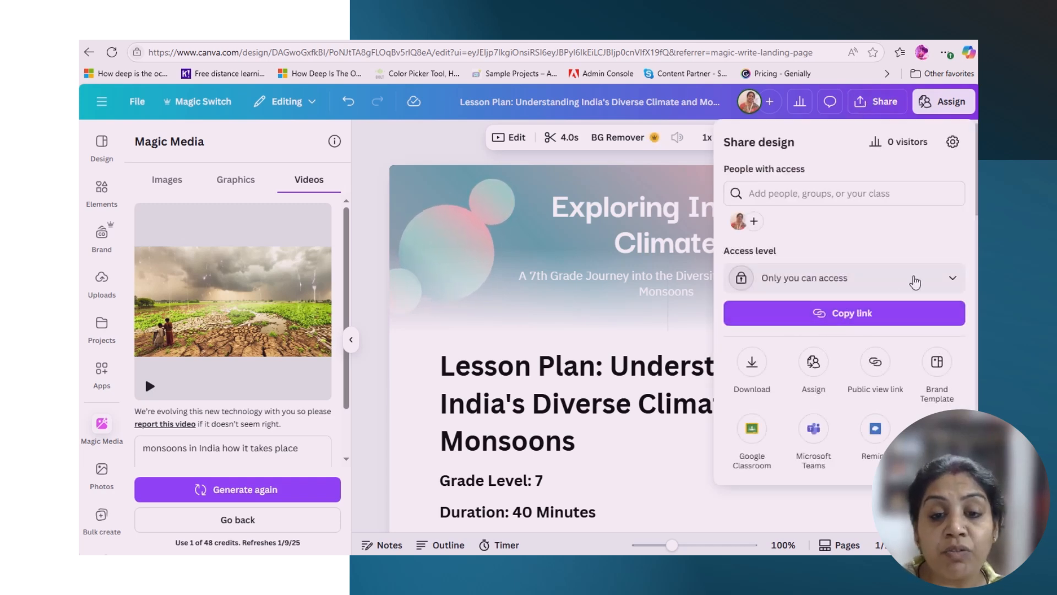
Share the lesson plan with anyone with the link as Can view and copy the link.
{"action": "left_click", "coordinate": [940, 282]}
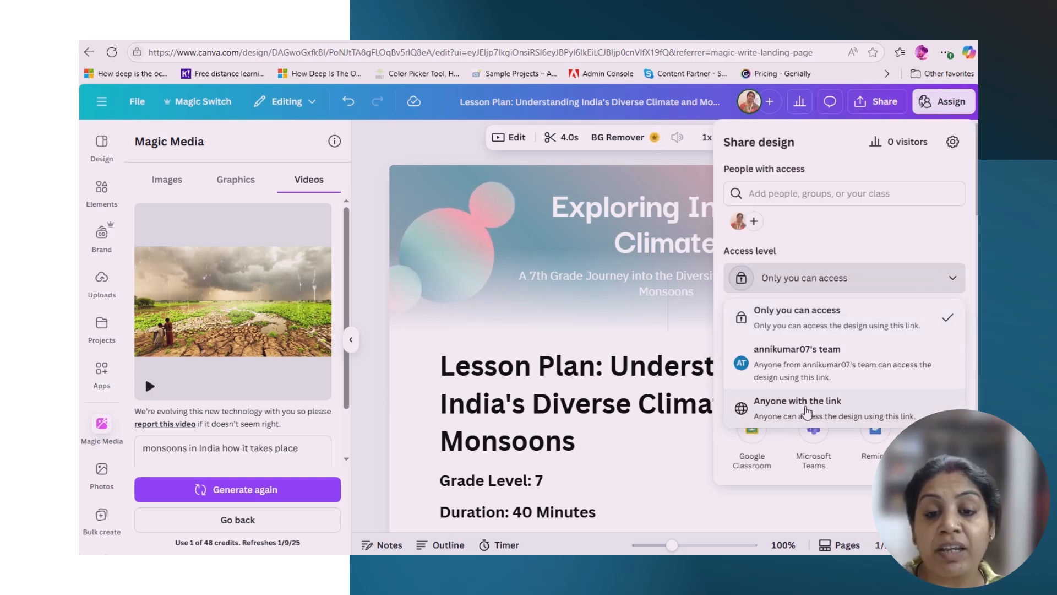
{"action": "left_click", "coordinate": [884, 242]}
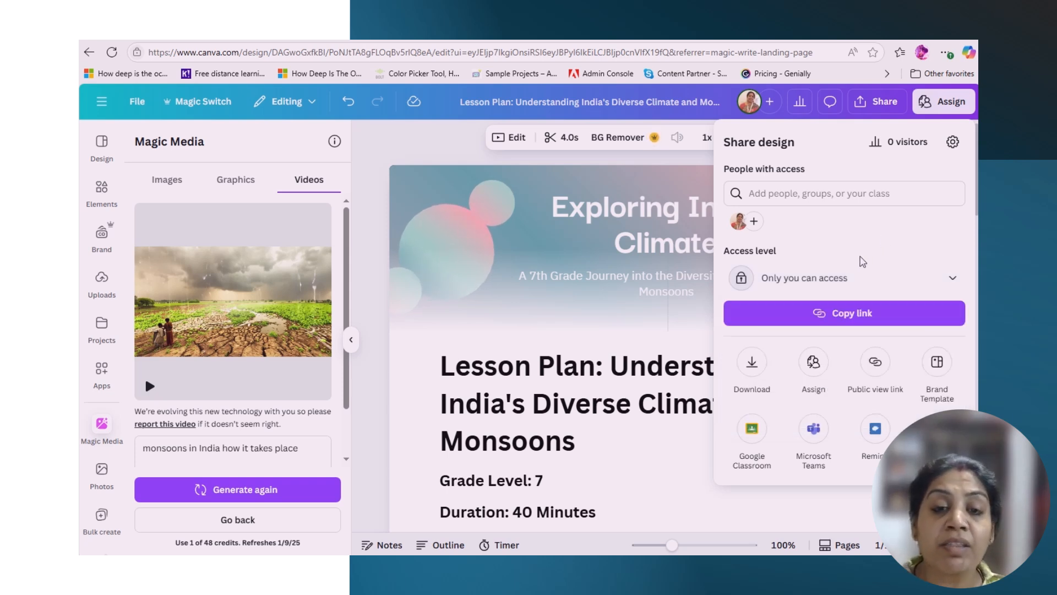
{"action": "left_click", "coordinate": [907, 283]}
{"action": "left_click", "coordinate": [813, 402]}
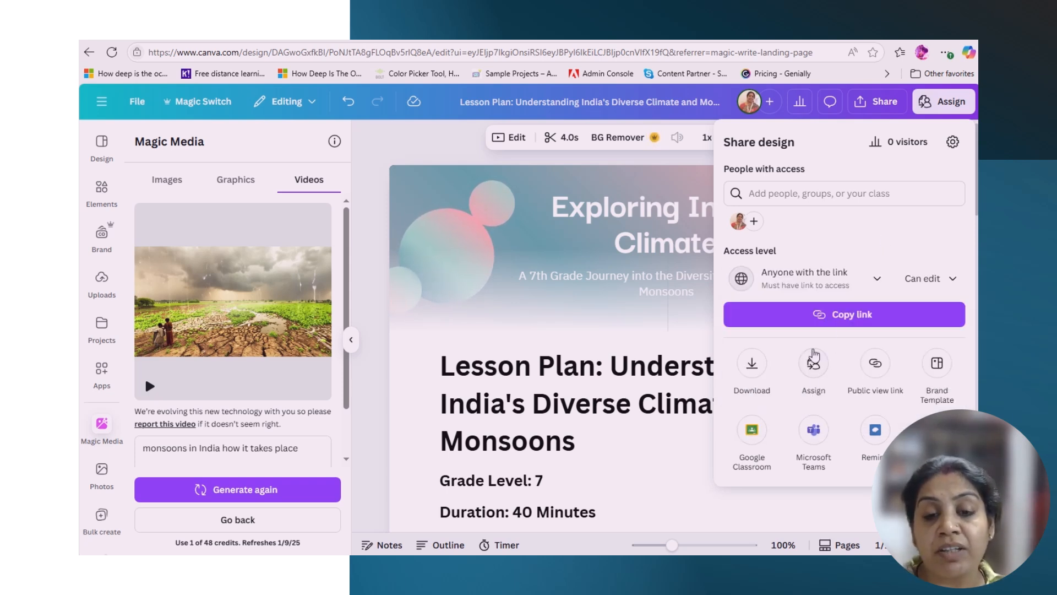
{"action": "left_click", "coordinate": [930, 278]}
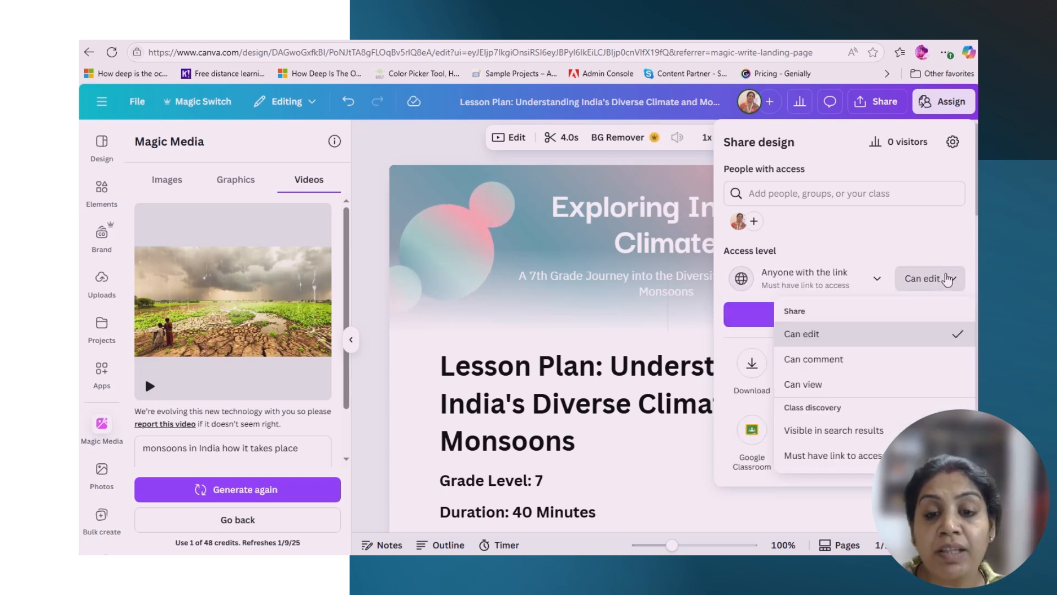
{"action": "left_click", "coordinate": [809, 384]}
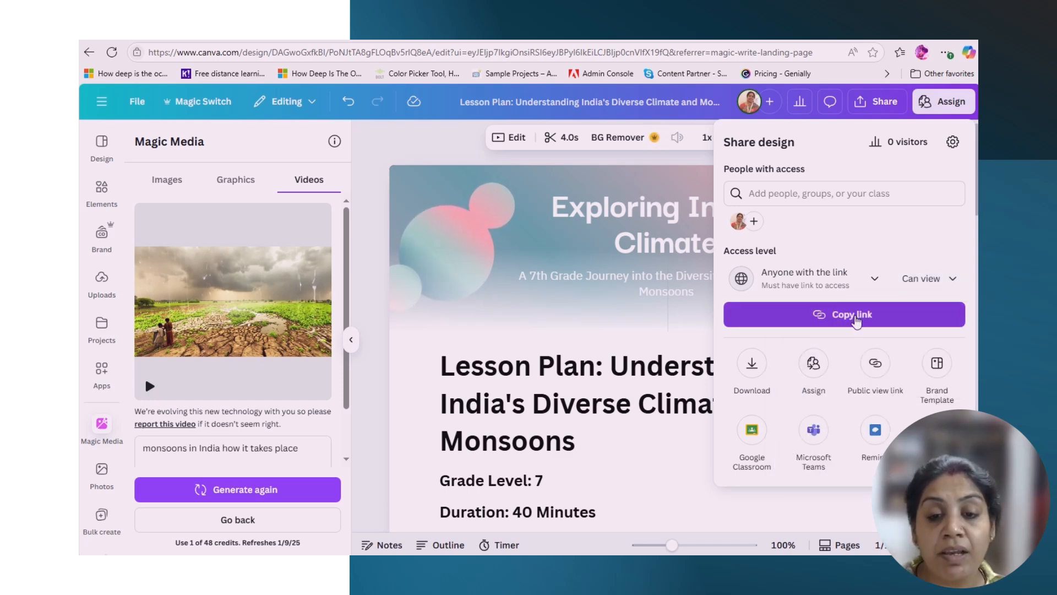
{"action": "left_click", "coordinate": [856, 322]}
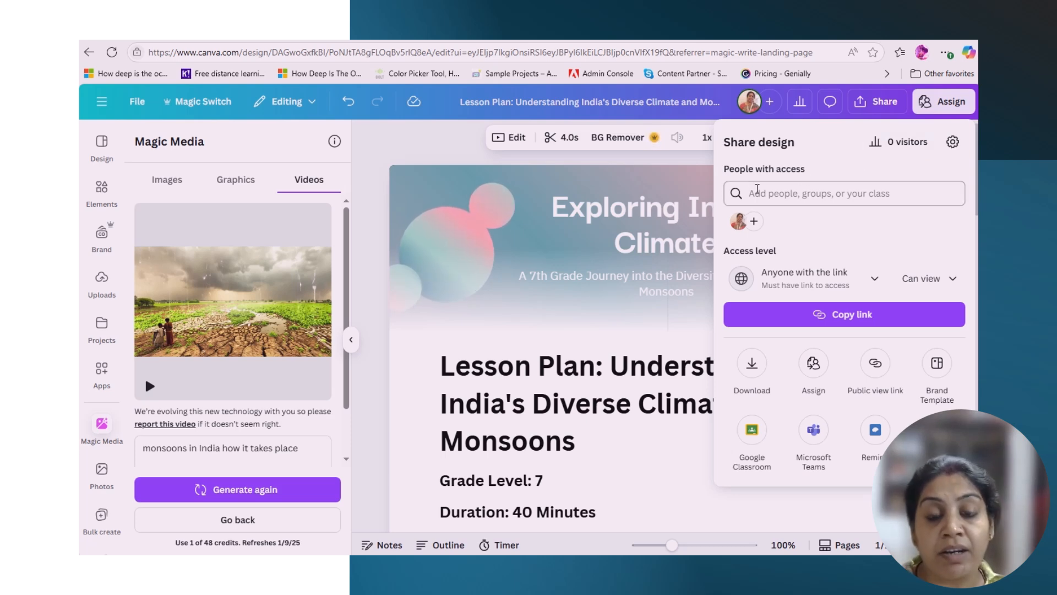
Set up Canva AI from the home page to create student activities for 5th Grade ELA with the learning purpose Apply.
{"action": "mouse_move", "coordinate": [479, 49]}
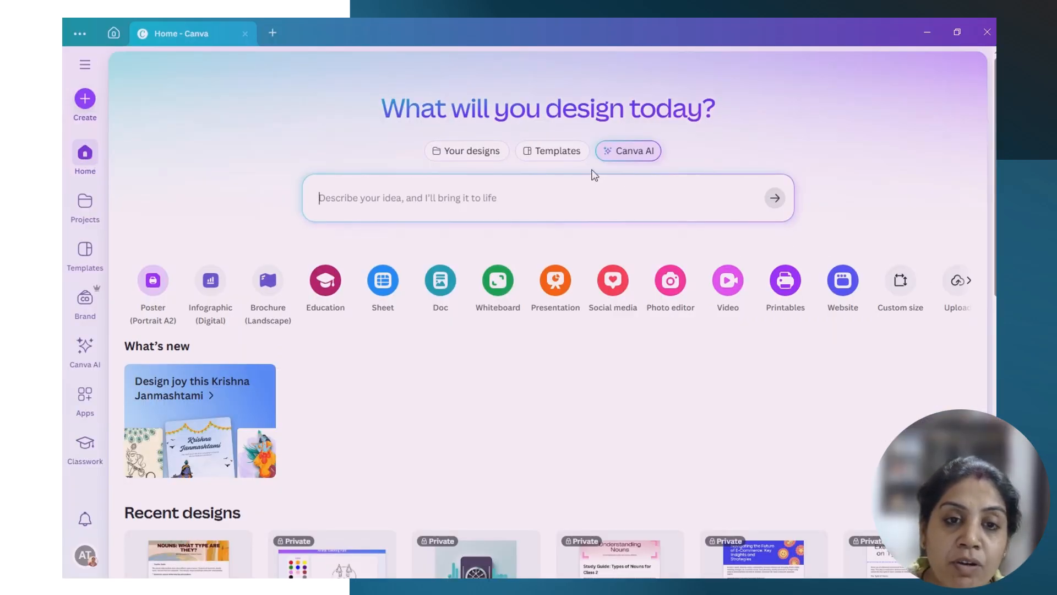
{"action": "left_click", "coordinate": [621, 154]}
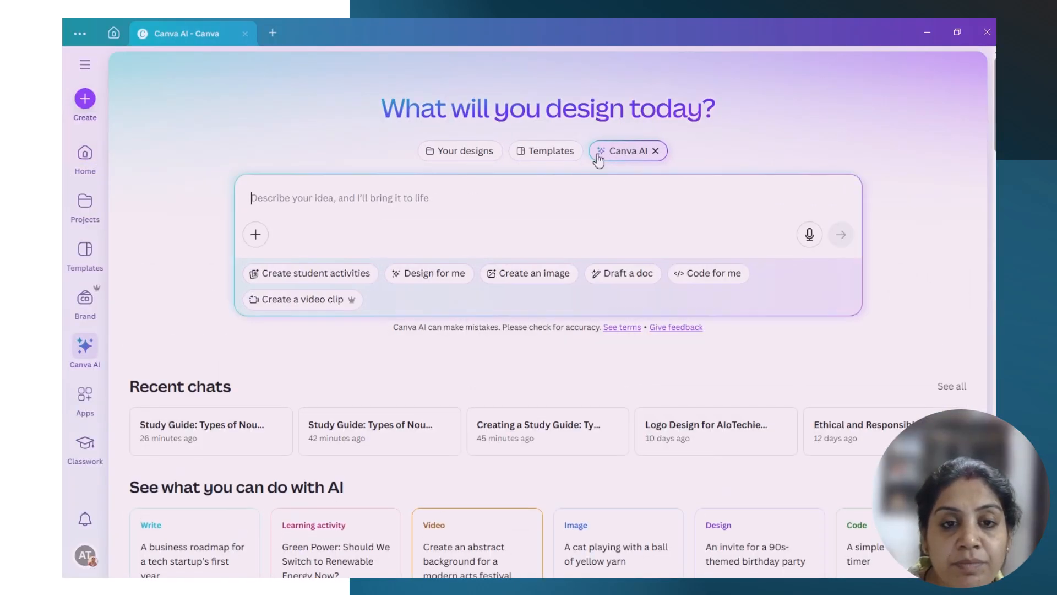
{"action": "left_click", "coordinate": [305, 278]}
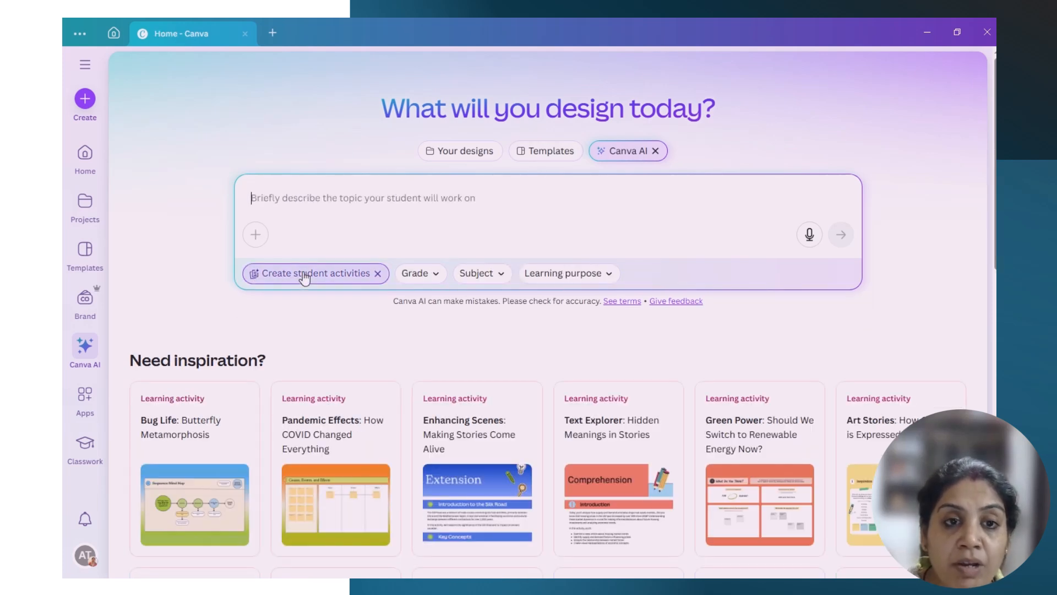
{"action": "left_click", "coordinate": [423, 277]}
{"action": "left_click", "coordinate": [427, 307]}
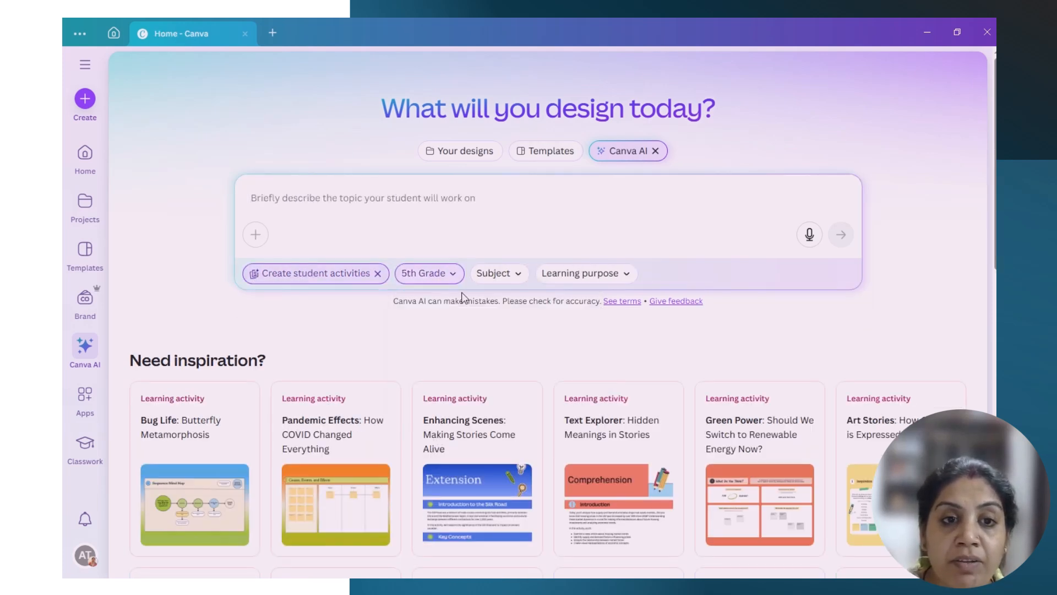
{"action": "left_click", "coordinate": [507, 277]}
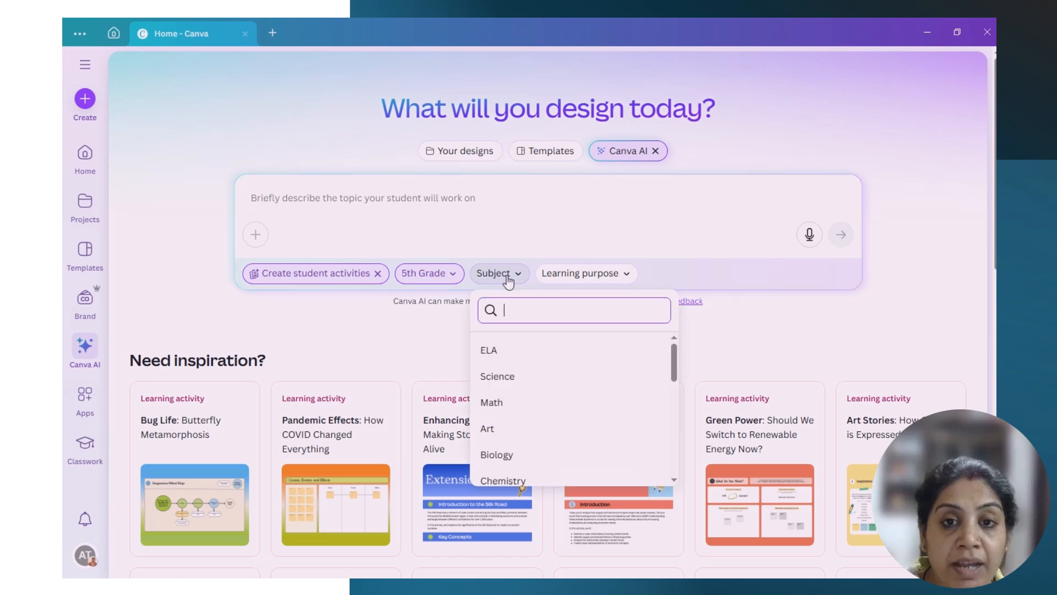
{"action": "left_click", "coordinate": [496, 352]}
{"action": "left_click", "coordinate": [565, 280]}
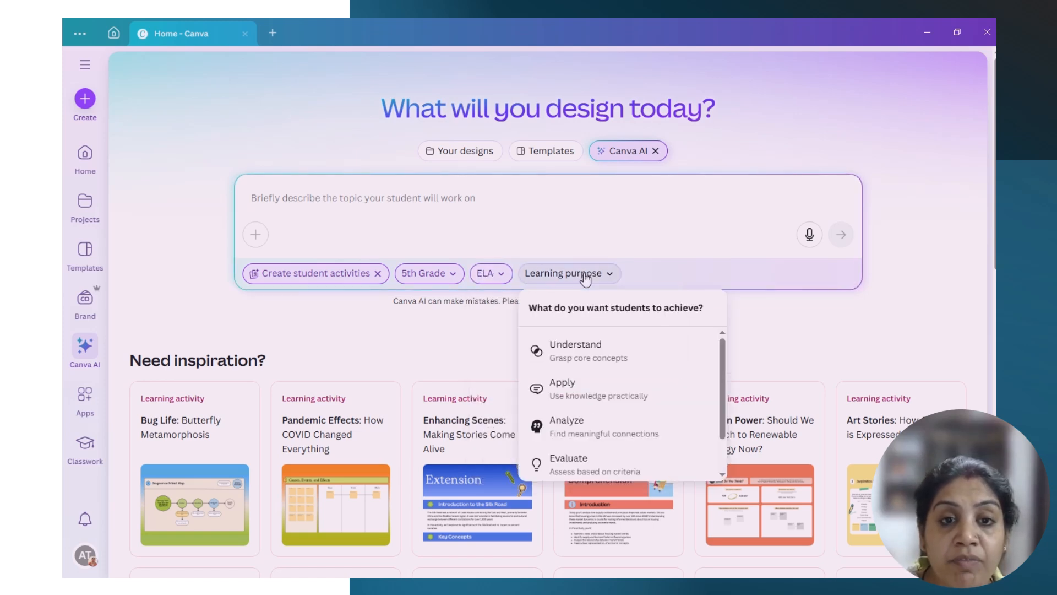
{"action": "left_click", "coordinate": [569, 386]}
Submit the topic prompt "generate a study guide on different types of nouns. Add illustrations and examples".
{"action": "left_click", "coordinate": [343, 194]}
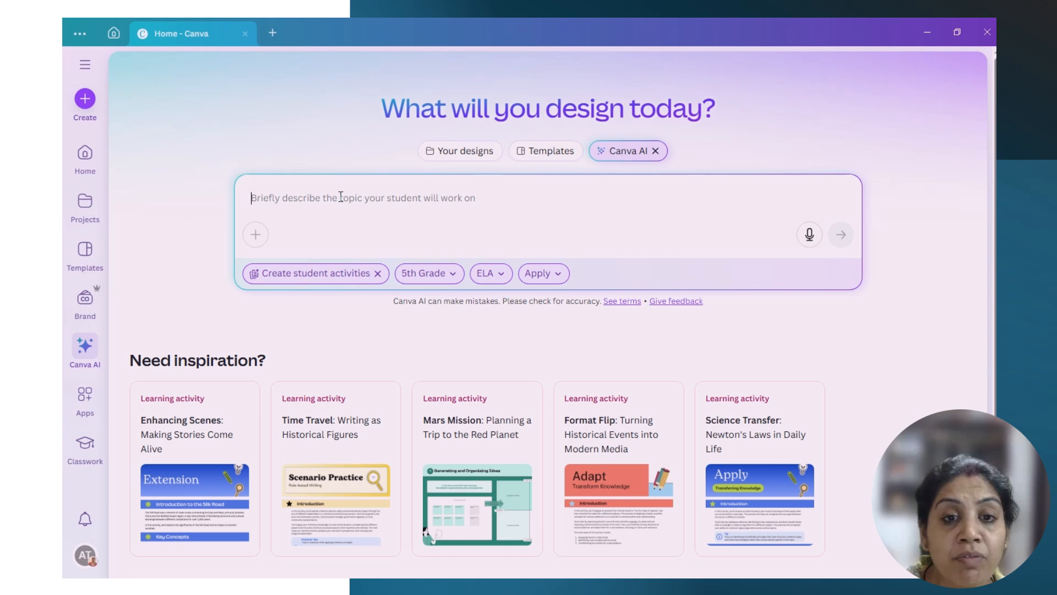
{"action": "type", "text": "generate a stu"}
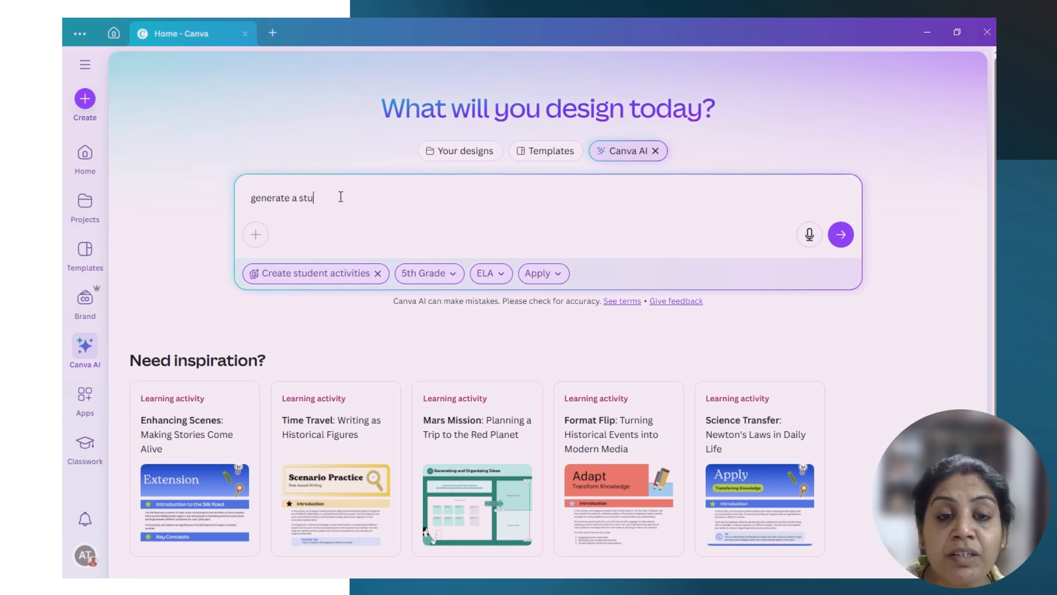
{"action": "type", "text": "dy guide "}
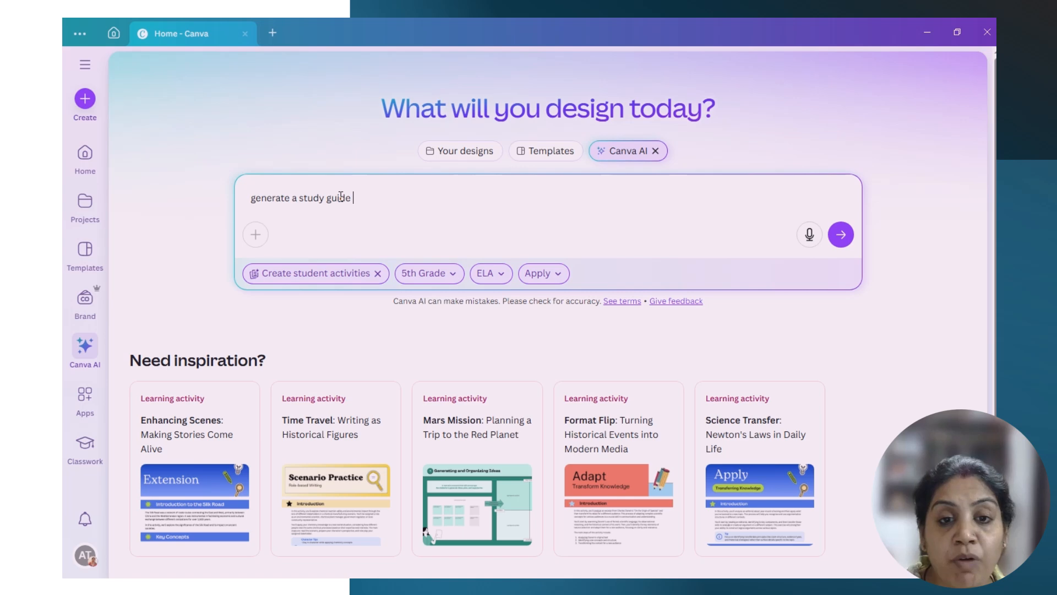
{"action": "type", "text": "on different type"}
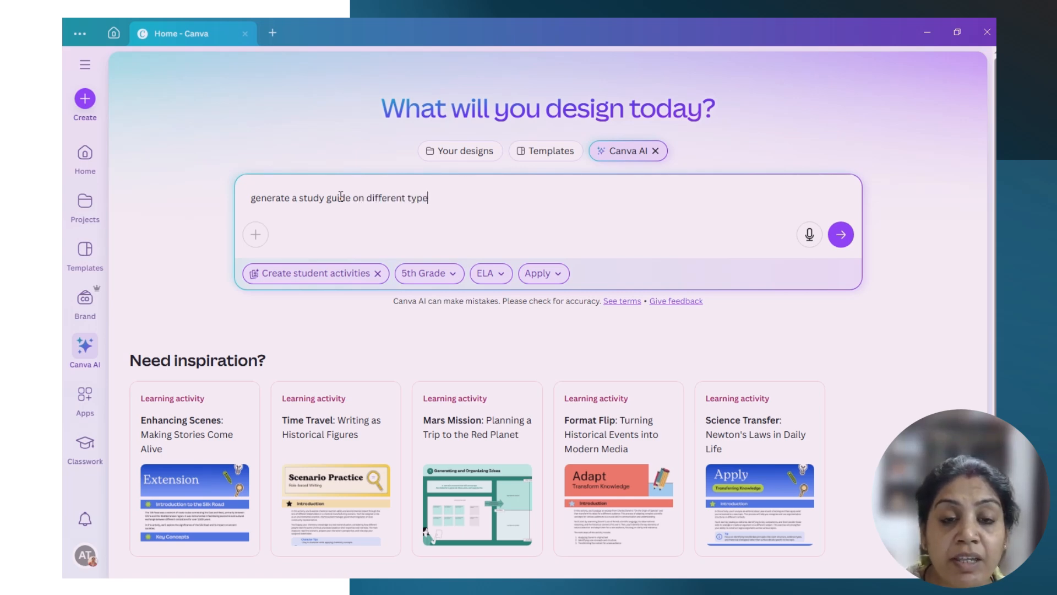
{"action": "type", "text": "s of noun"}
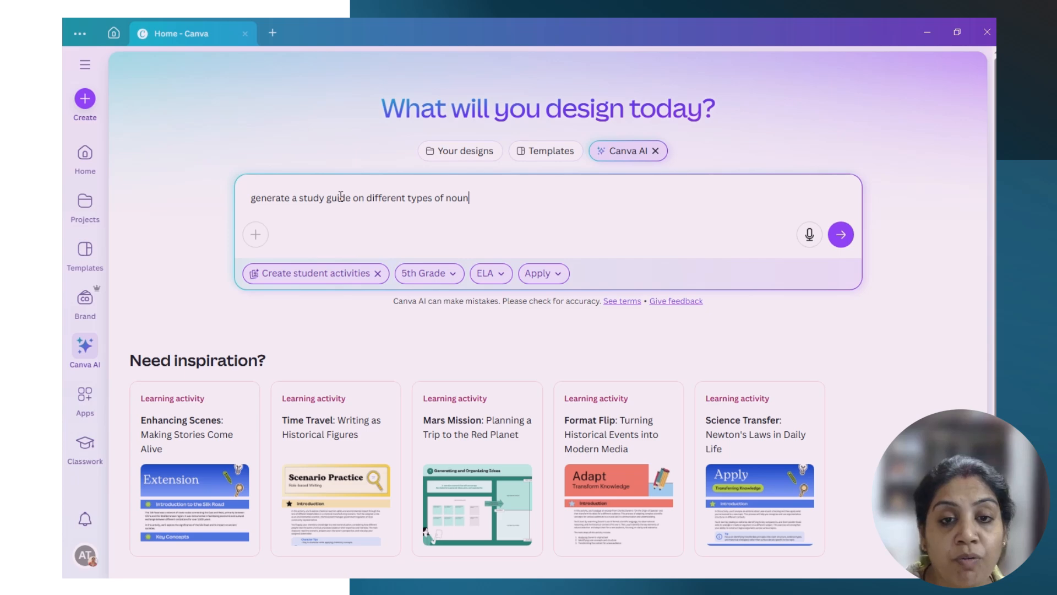
{"action": "type", "text": "s "}
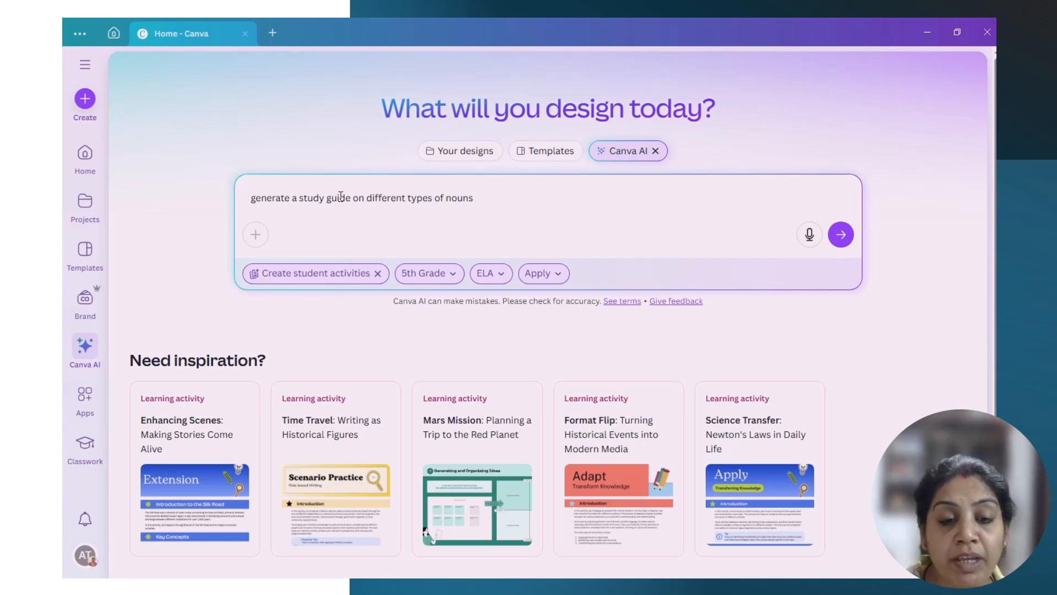
{"action": "type", "text": ". Add"}
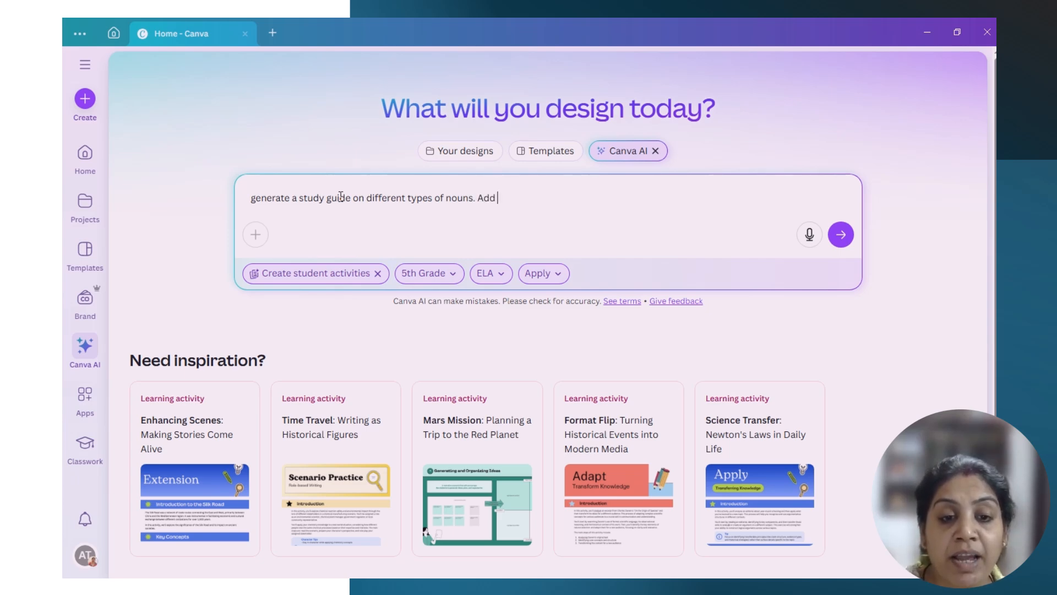
{"action": "type", "text": " illustrat"}
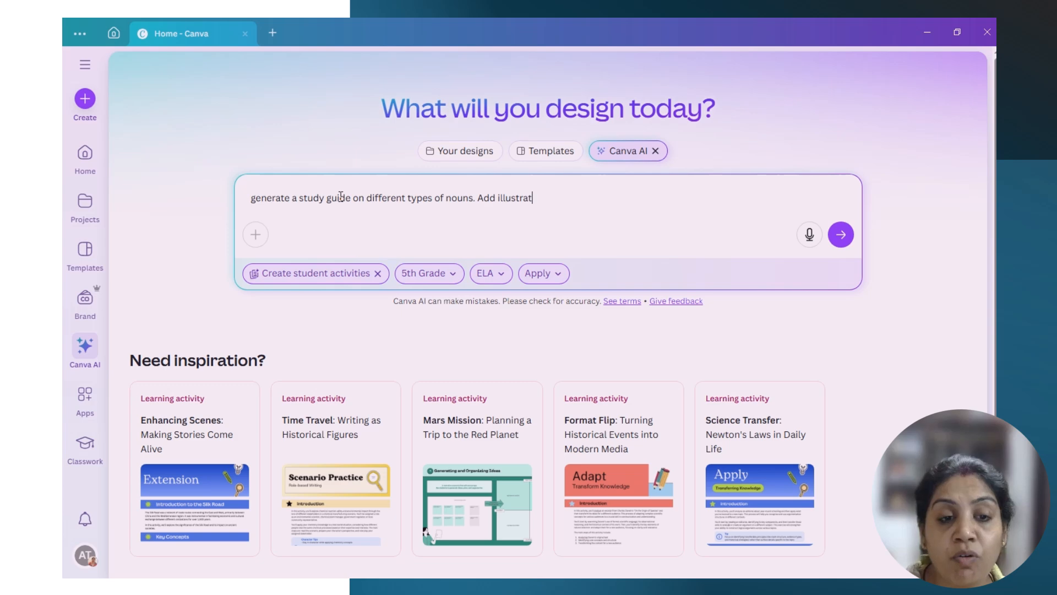
{"action": "type", "text": "ions and"}
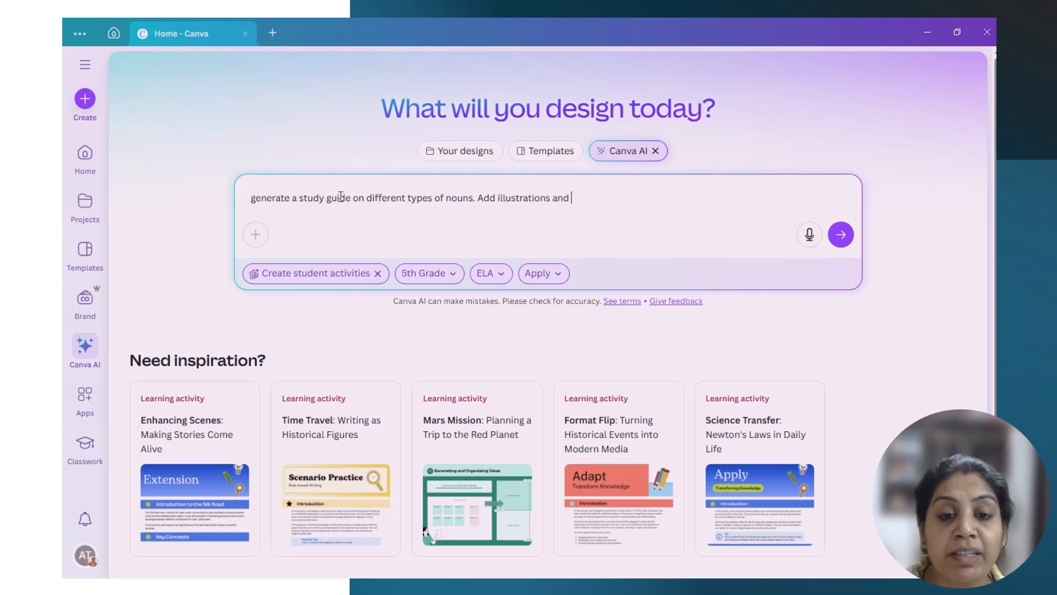
{"action": "type", "text": " e"}
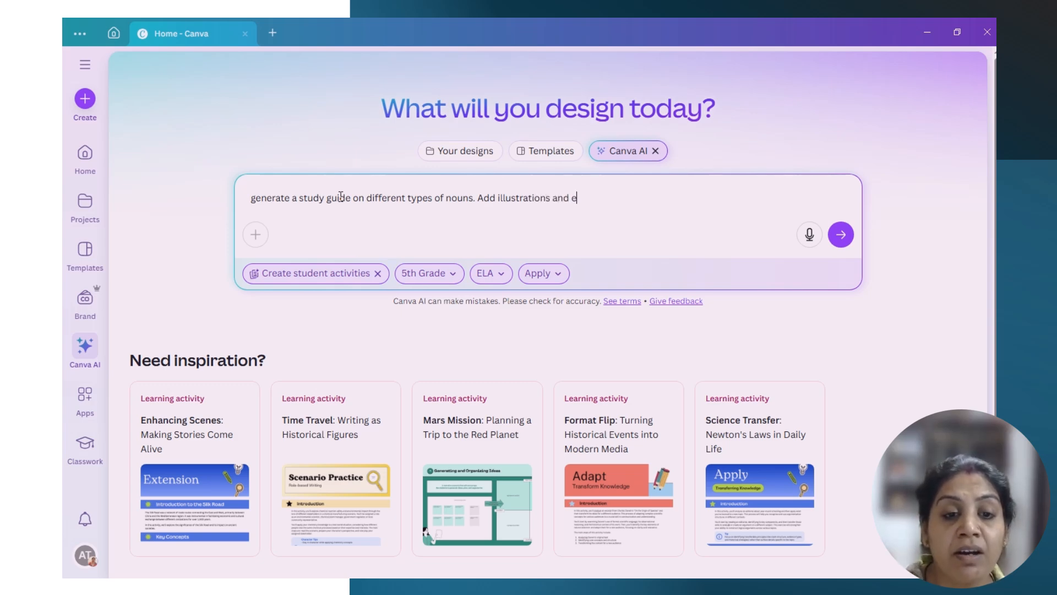
{"action": "type", "text": "xamples"}
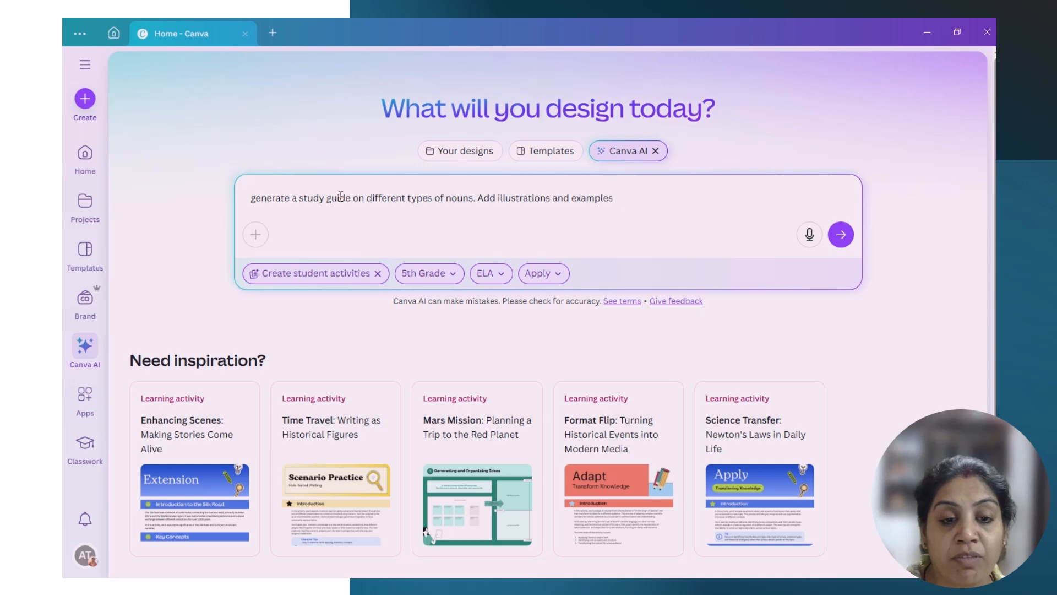
{"action": "left_click", "coordinate": [841, 235]}
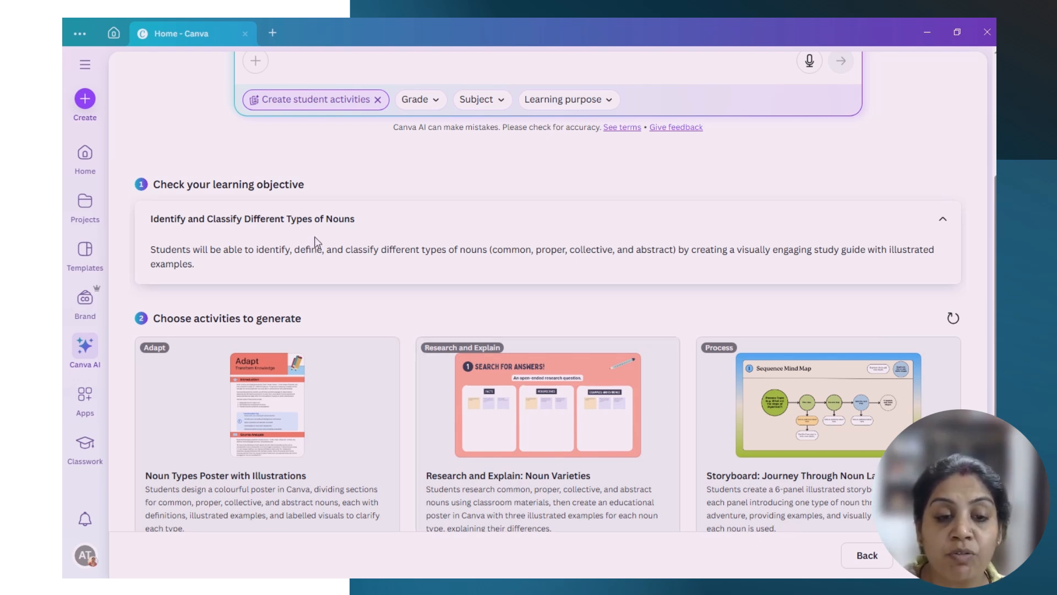
Choose the Noun Types Poster with Illustrations activity, generate it and open the result.
{"action": "scroll", "coordinate": [324, 243], "scroll_direction": "down", "scroll_amount": 1}
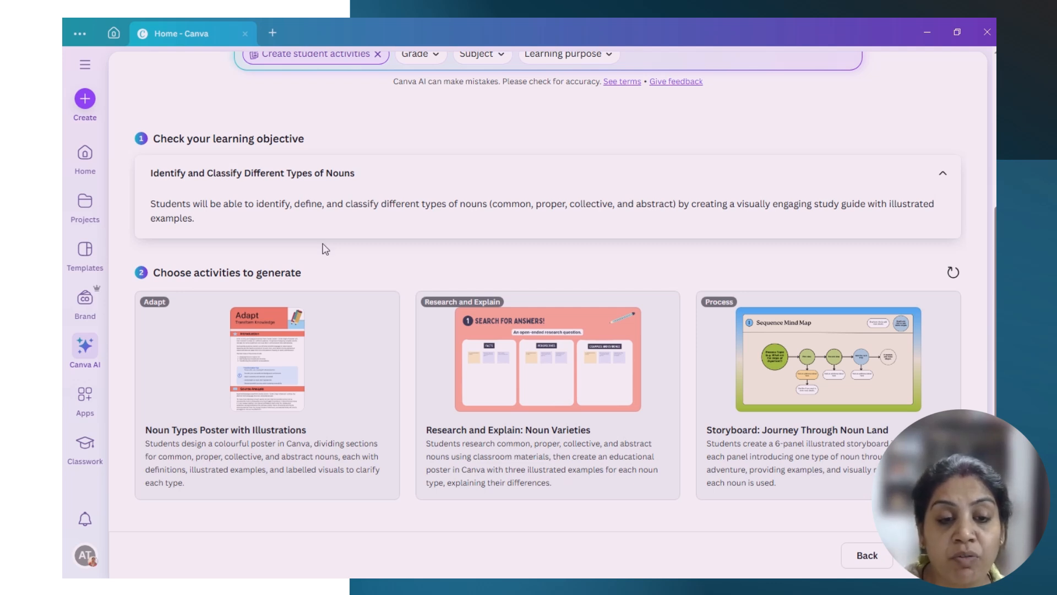
{"action": "mouse_move", "coordinate": [259, 359]}
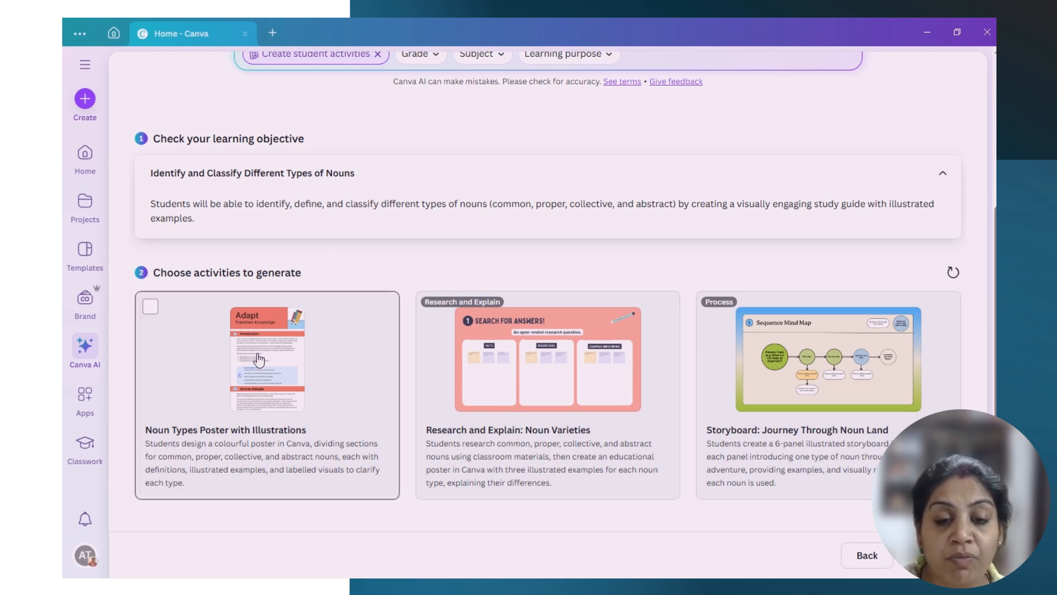
{"action": "left_click", "coordinate": [259, 359]}
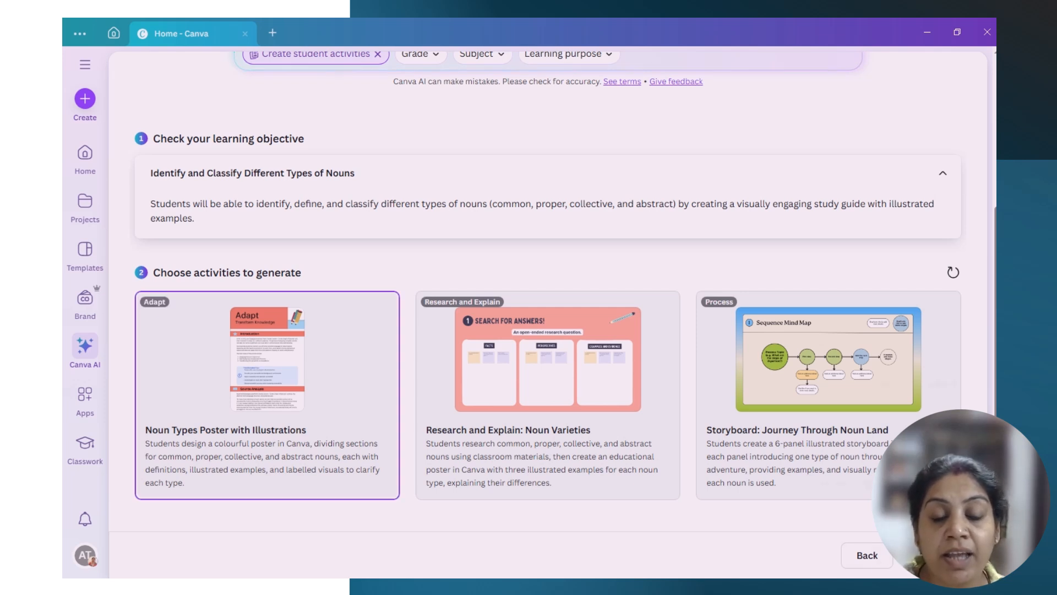
{"action": "left_click", "coordinate": [932, 555]}
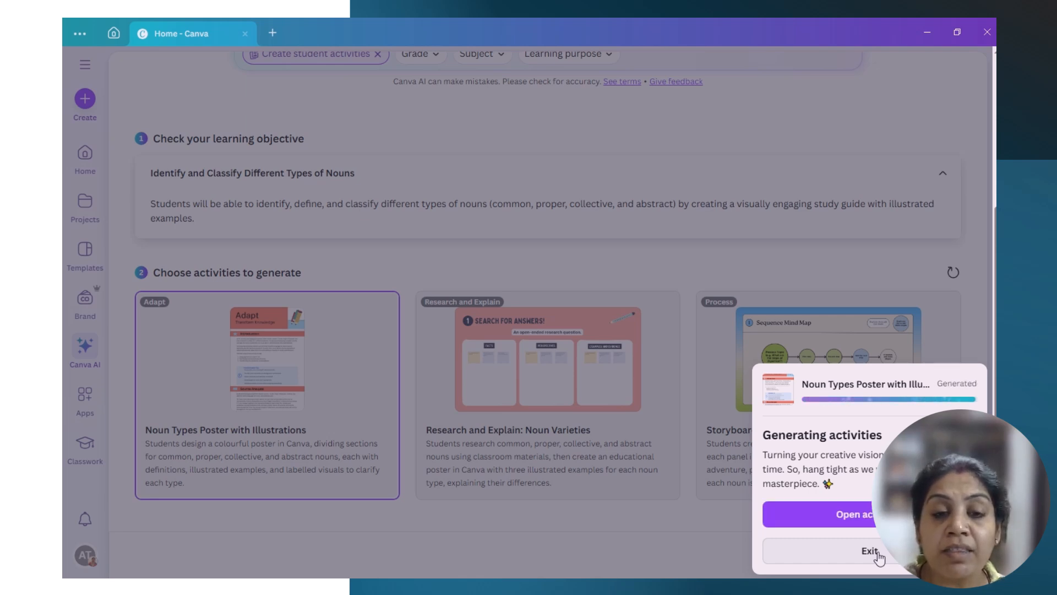
{"action": "left_click", "coordinate": [869, 514]}
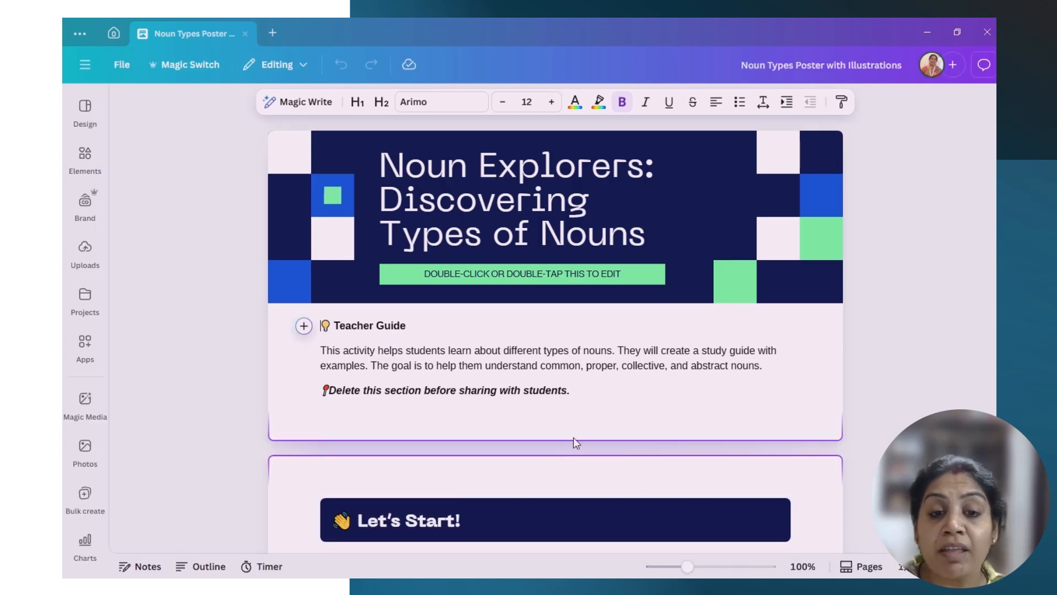
Review the generated Noun Explorers activity from the teacher guide through the Think About It questions and back to the title.
{"action": "scroll", "coordinate": [575, 437], "scroll_direction": "down", "scroll_amount": 10}
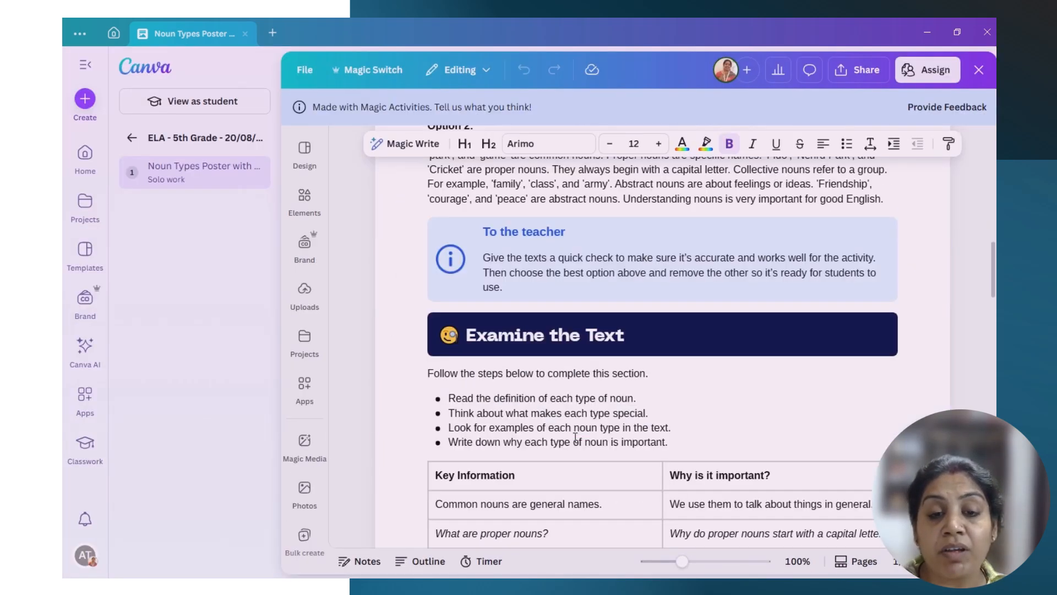
{"action": "scroll", "coordinate": [576, 437], "scroll_direction": "down", "scroll_amount": 10}
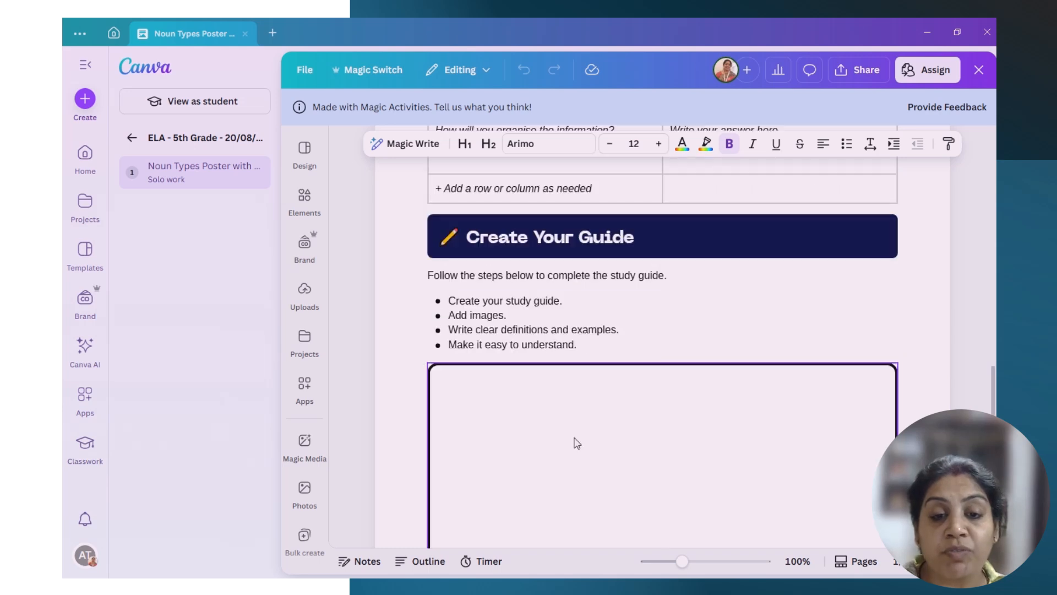
{"action": "scroll", "coordinate": [576, 440], "scroll_direction": "down", "scroll_amount": 10}
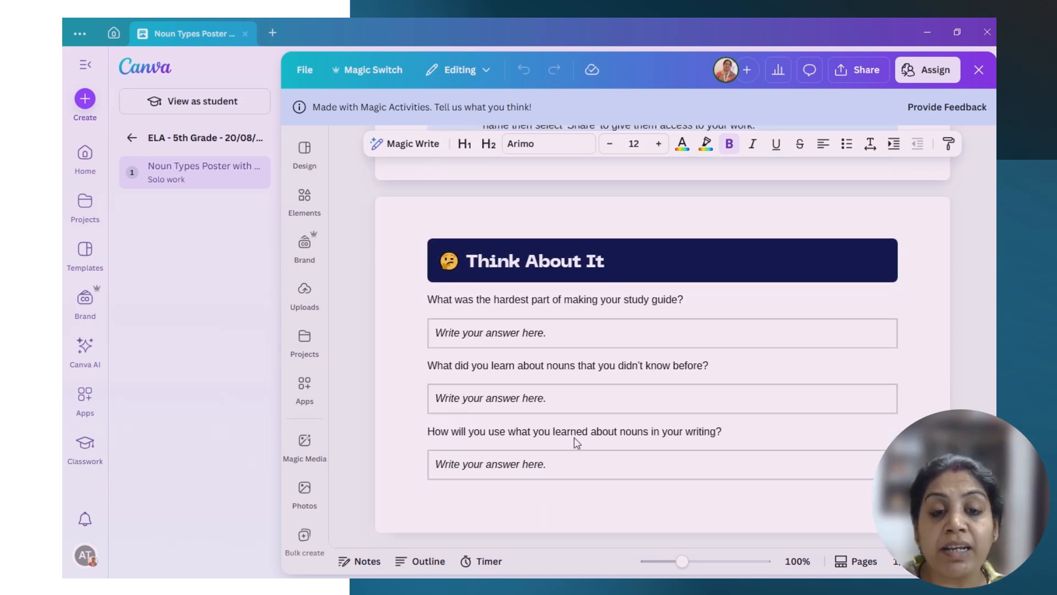
{"action": "scroll", "coordinate": [576, 438], "scroll_direction": "up", "scroll_amount": 5}
{"action": "scroll", "coordinate": [572, 440], "scroll_direction": "up", "scroll_amount": 3}
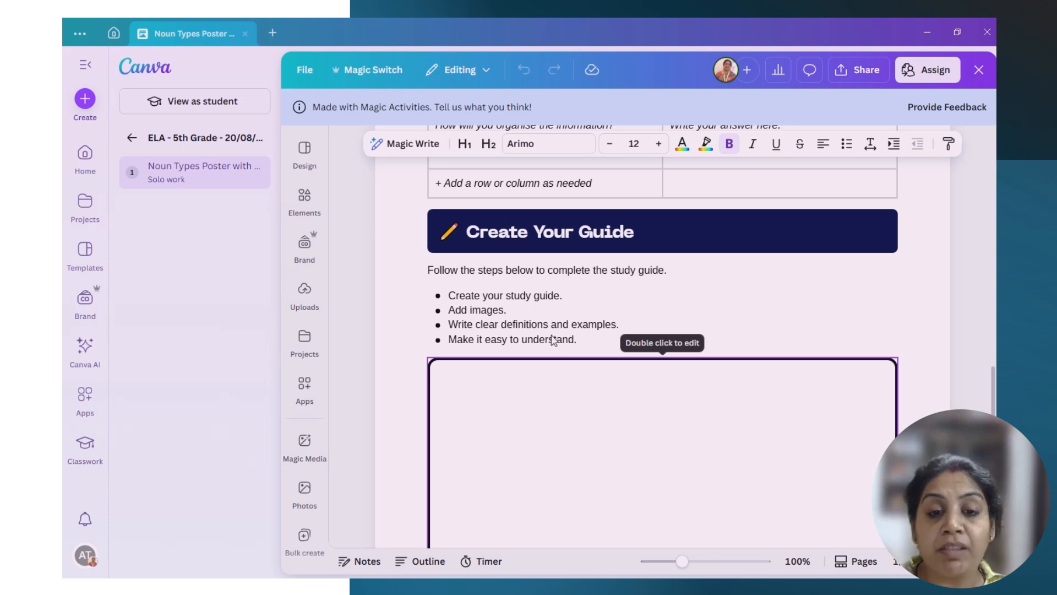
{"action": "left_click", "coordinate": [523, 69]}
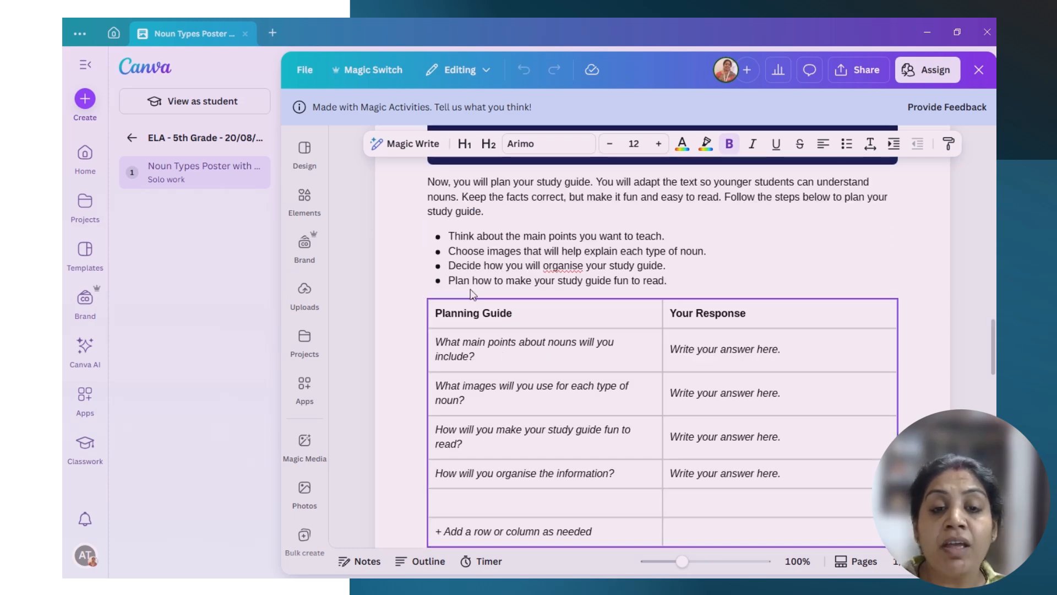
{"action": "scroll", "coordinate": [478, 345], "scroll_direction": "up", "scroll_amount": 15}
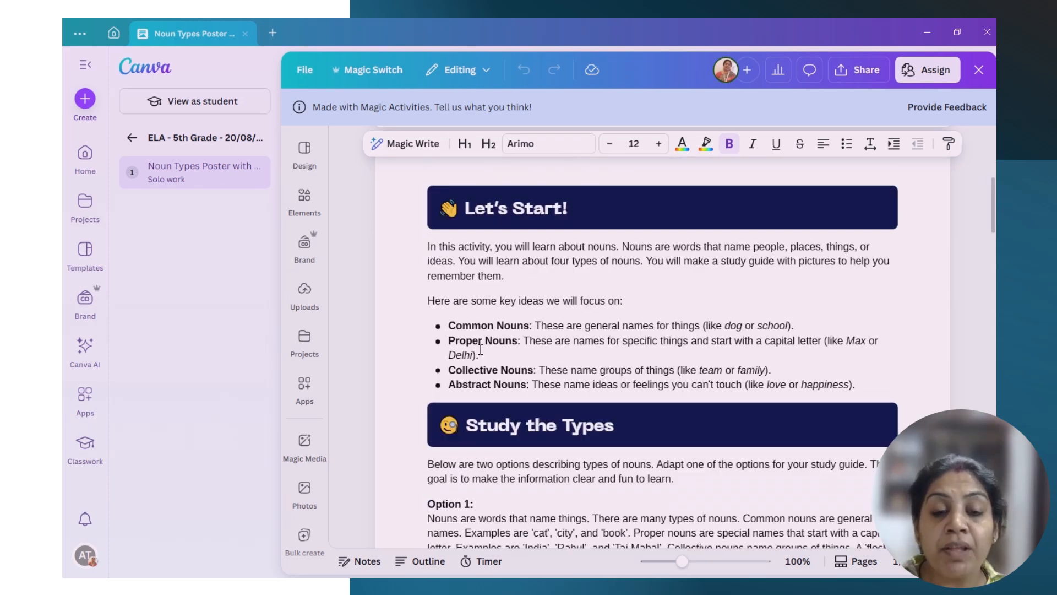
{"action": "scroll", "coordinate": [481, 349], "scroll_direction": "up", "scroll_amount": 5}
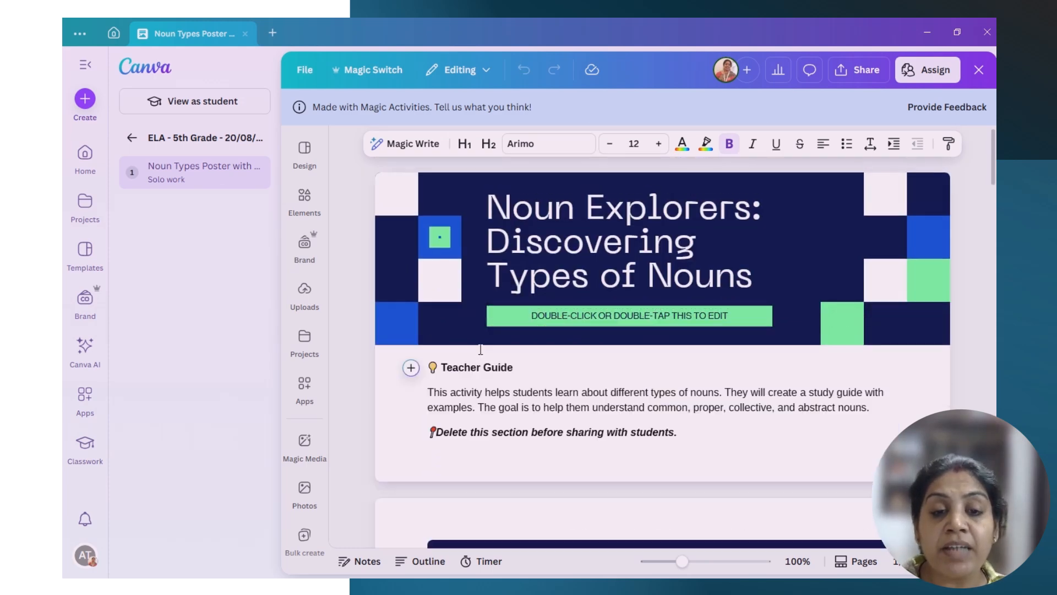
Examine the activity's link access levels and its download settings without exporting, and close the sharing options.
{"action": "left_click", "coordinate": [845, 76]}
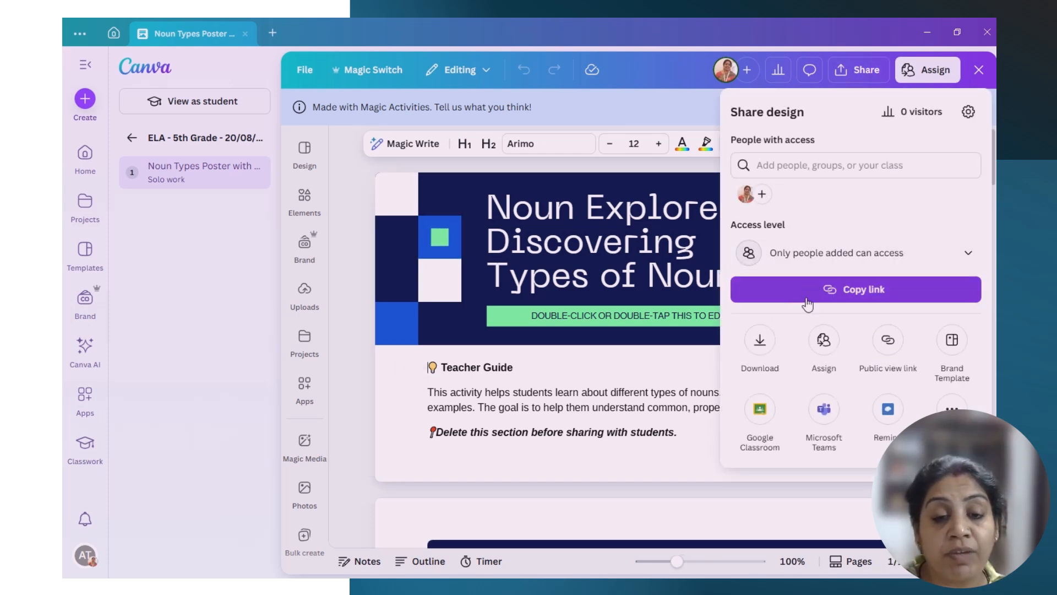
{"action": "left_click", "coordinate": [851, 260]}
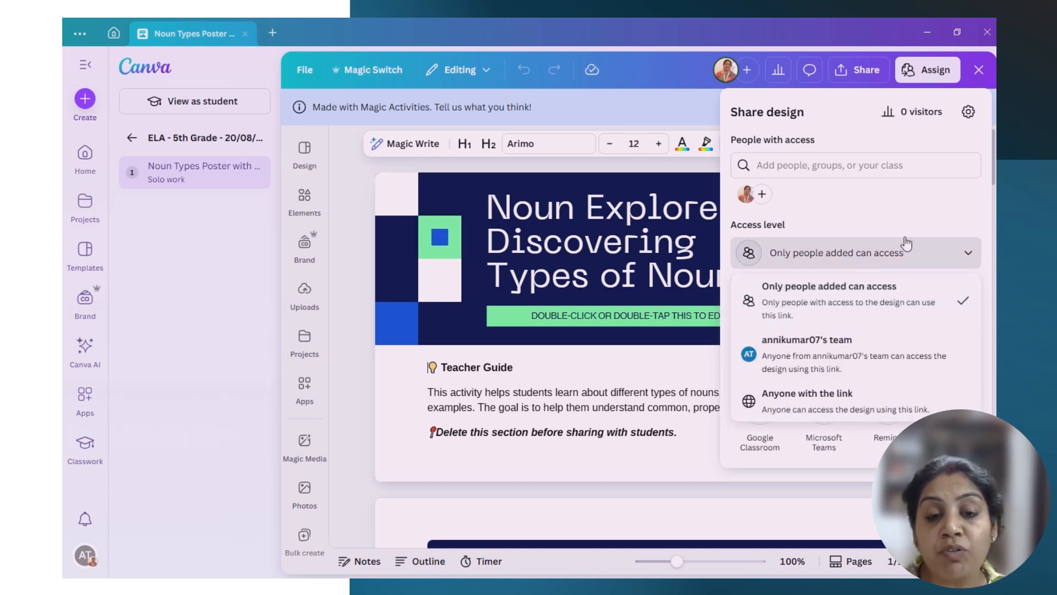
{"action": "left_click", "coordinate": [831, 291]}
{"action": "left_click", "coordinate": [763, 347]}
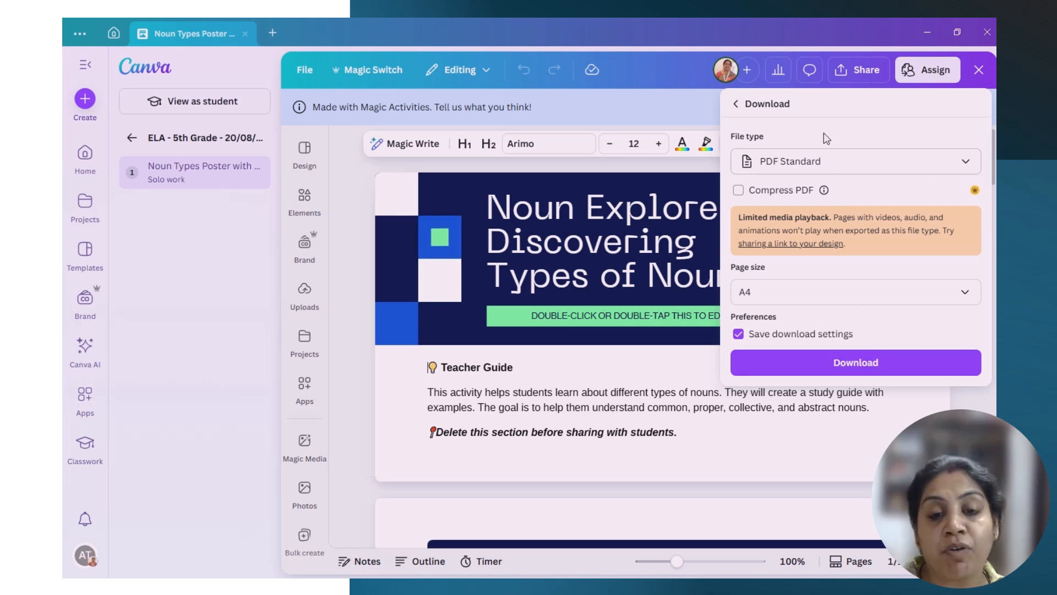
{"action": "left_click", "coordinate": [844, 70]}
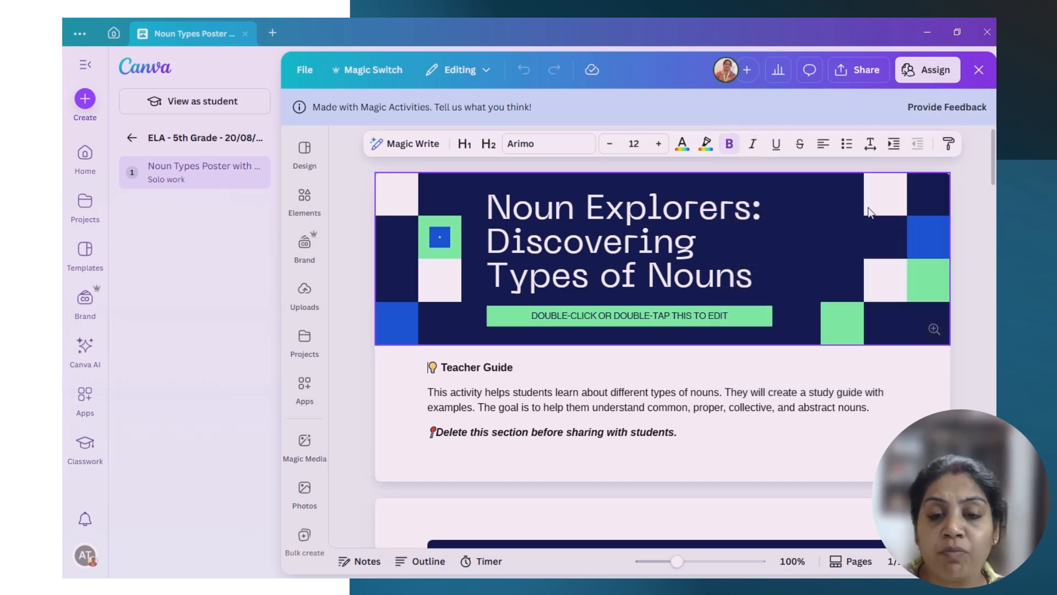
{"action": "mouse_move", "coordinate": [423, 19]}
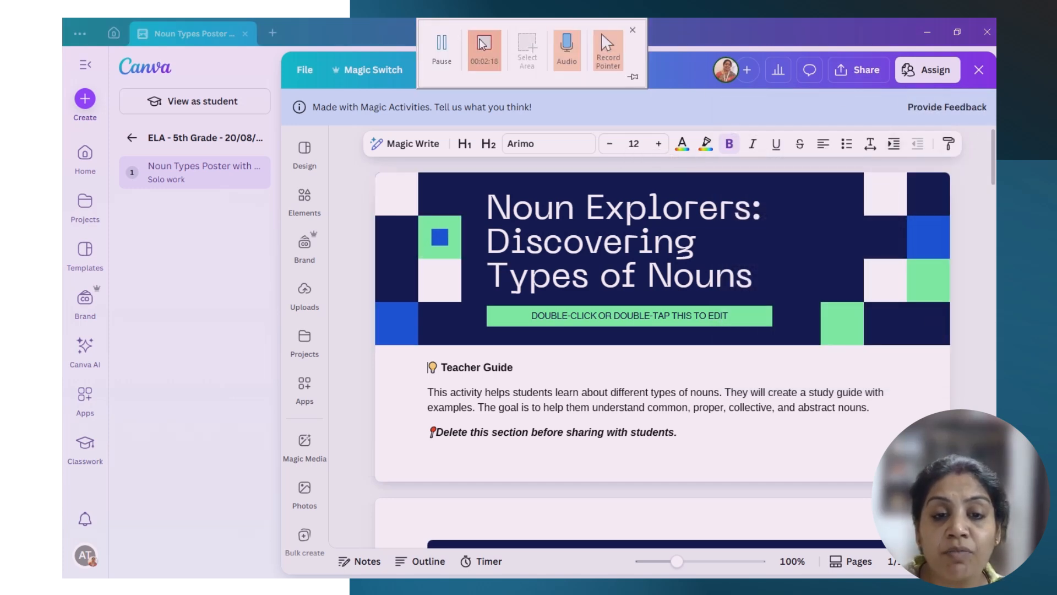